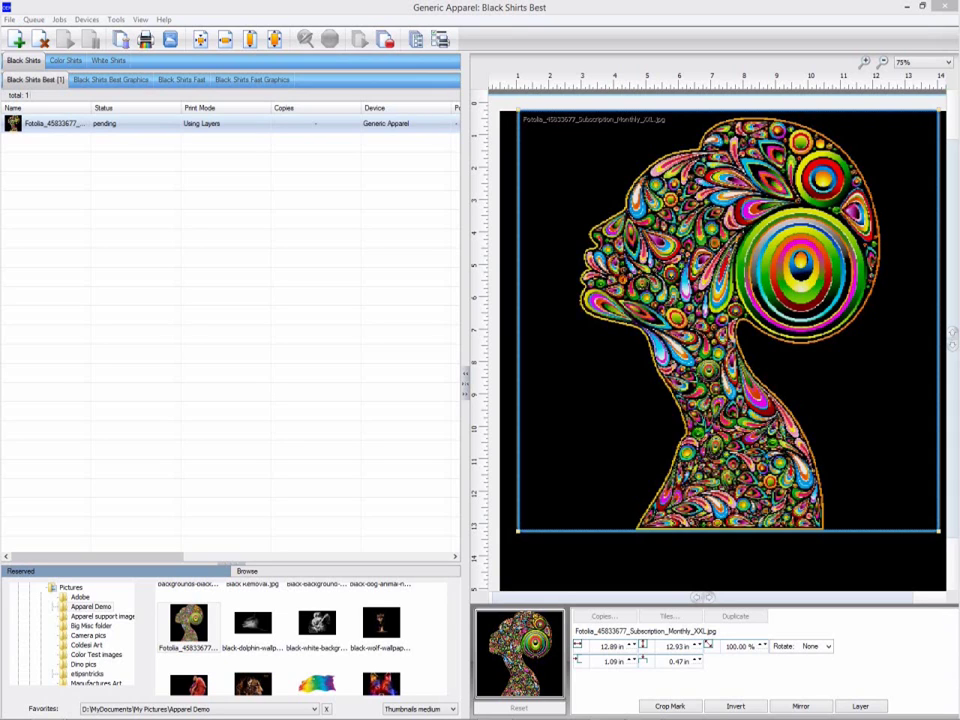
Zoom the design preview from 75% to 200% and pan across the artwork.
{"action": "left_click", "coordinate": [865, 63]}
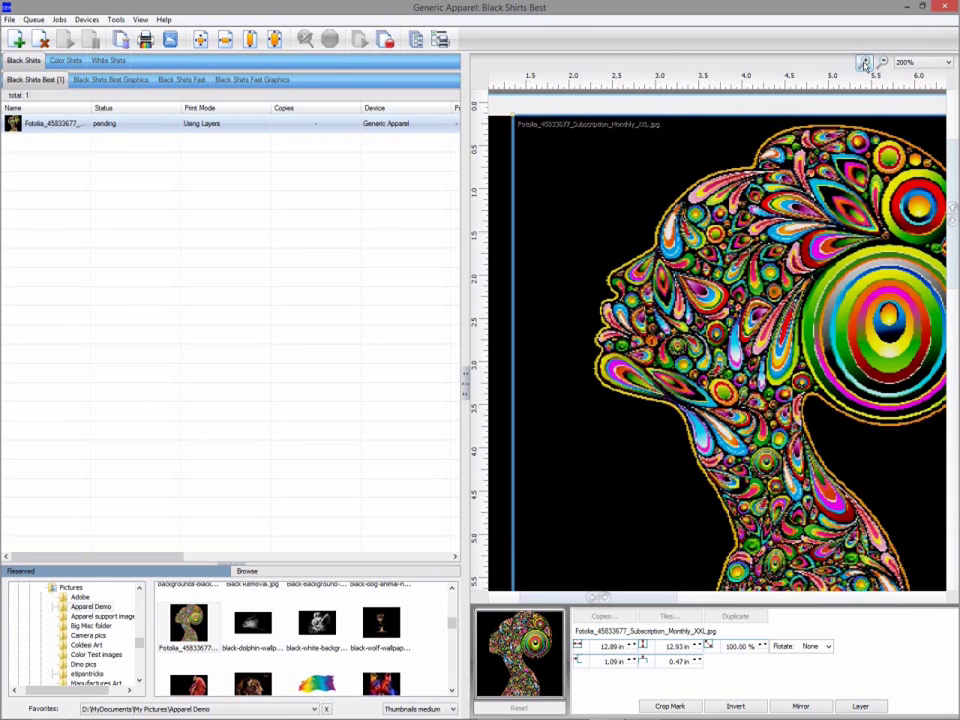
{"action": "left_click", "coordinate": [865, 63]}
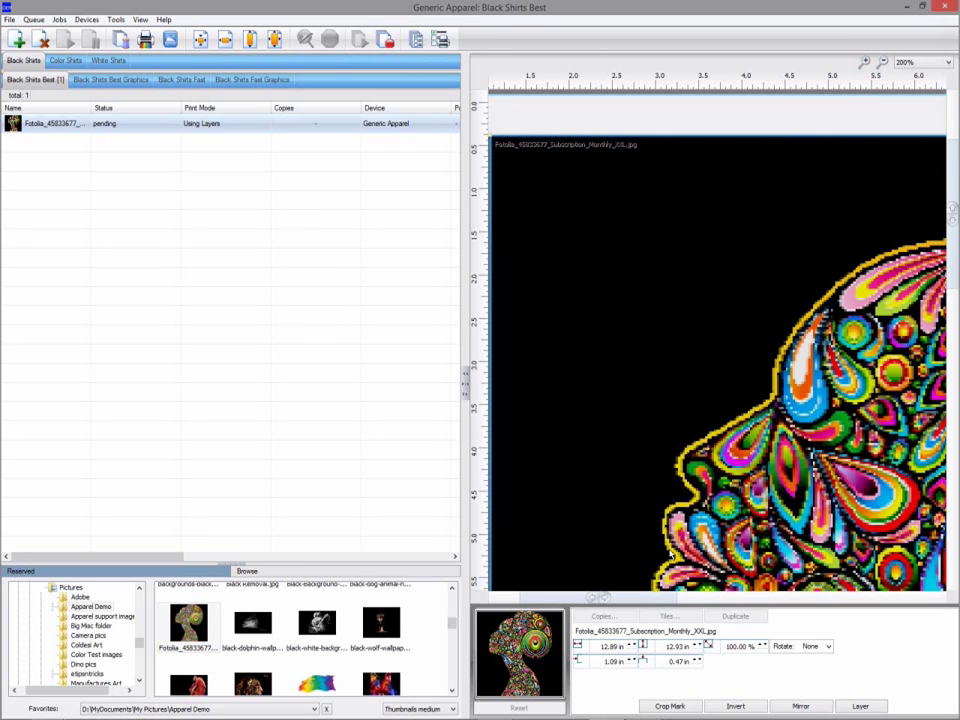
{"action": "left_click_drag", "start_coordinate": [602, 597], "coordinate": [840, 611]}
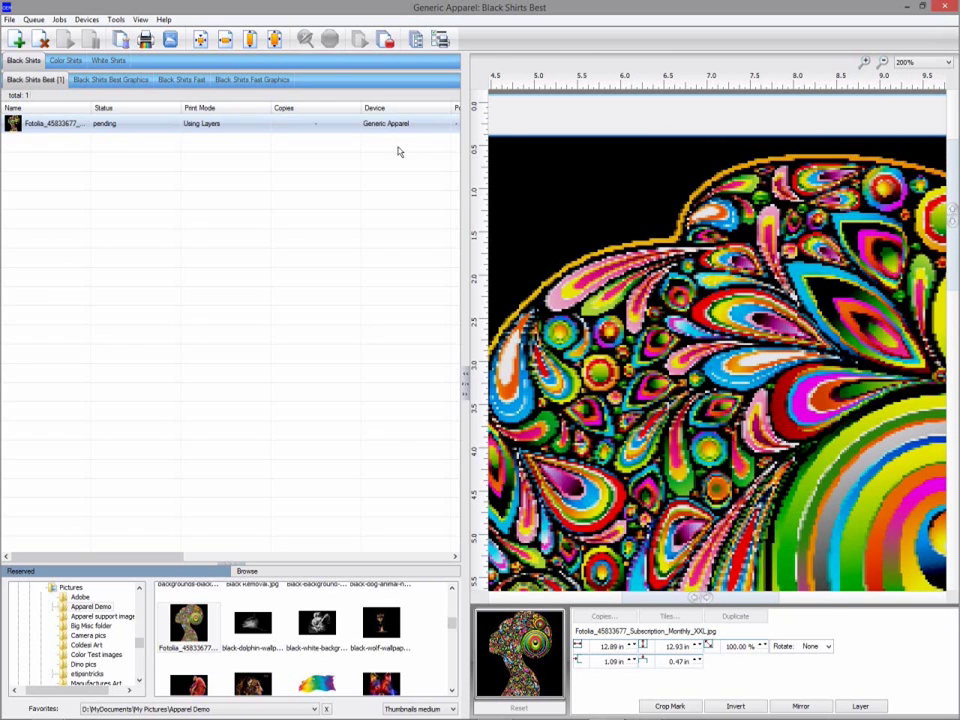
In Tools > Options, set Preview Options quality to Very high and save.
{"action": "left_click", "coordinate": [118, 21]}
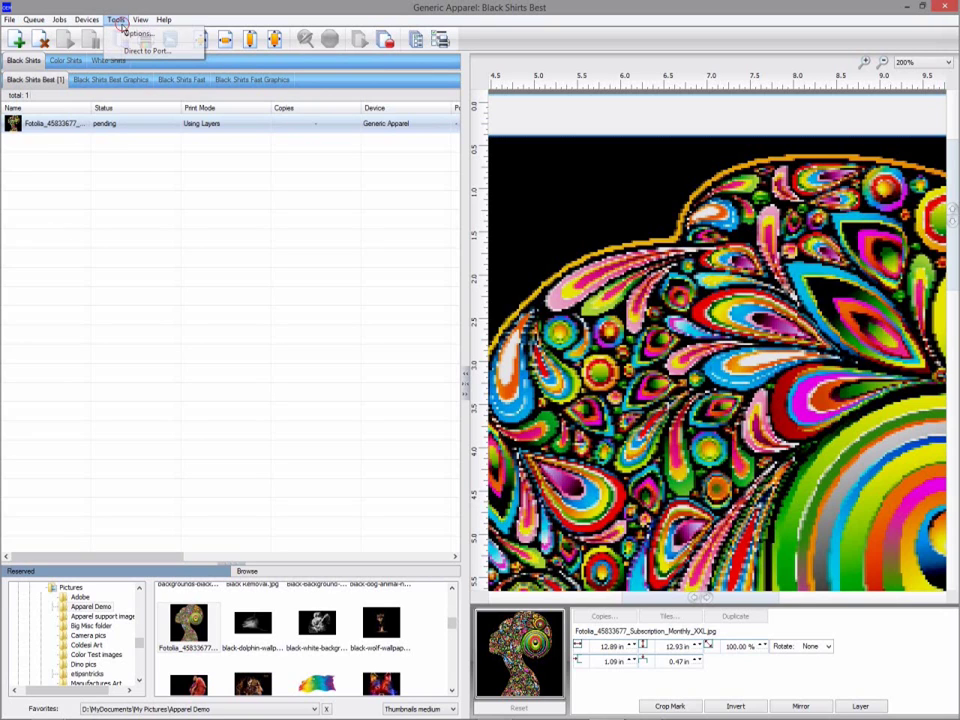
{"action": "left_click", "coordinate": [125, 35]}
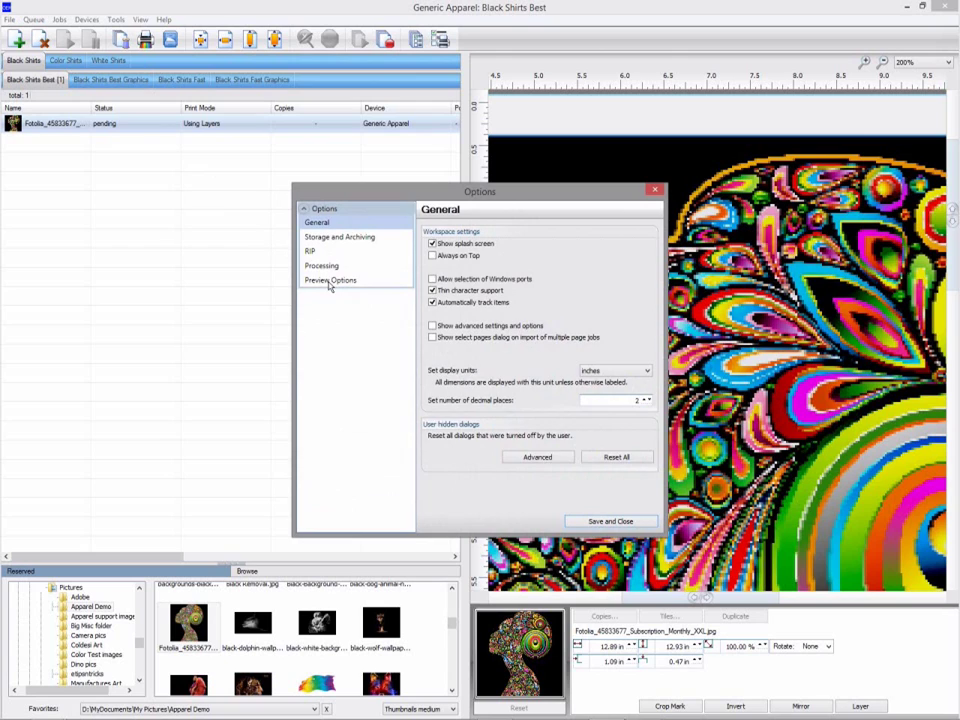
{"action": "left_click", "coordinate": [328, 282]}
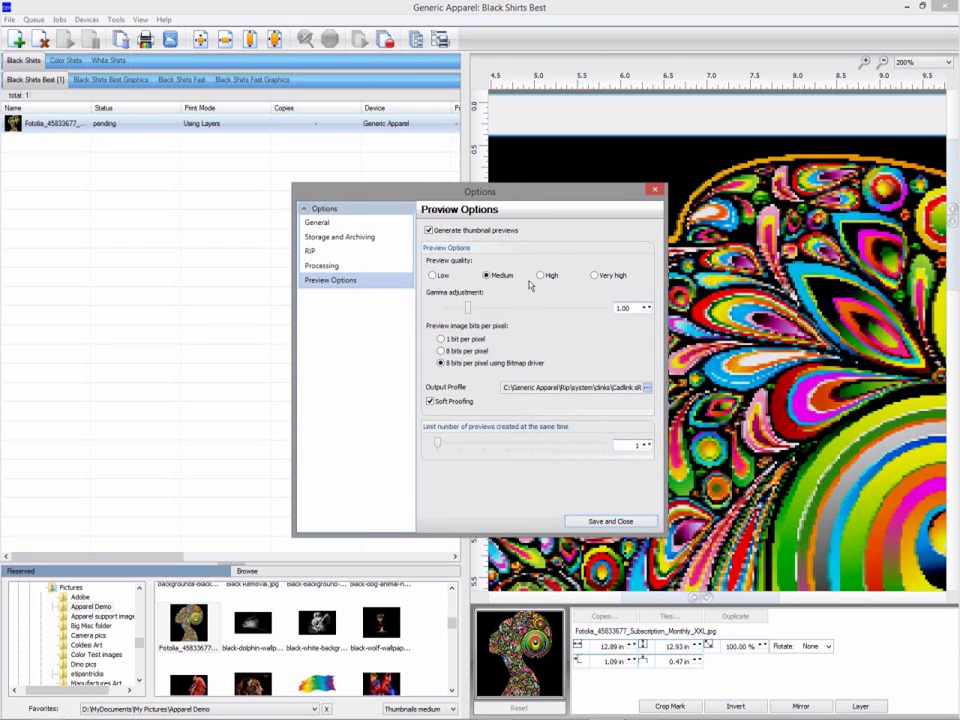
{"action": "left_click", "coordinate": [608, 279]}
{"action": "left_click", "coordinate": [612, 521]}
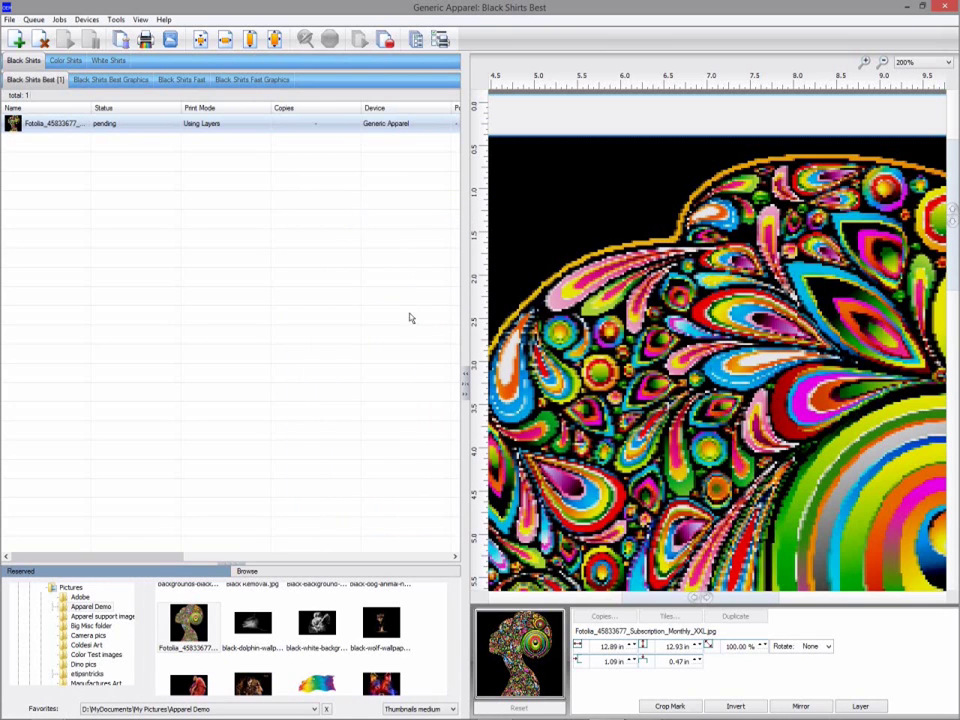
Generate a new preview image for the Fotolia_45833677 job and pan across it.
{"action": "right_click", "coordinate": [335, 128]}
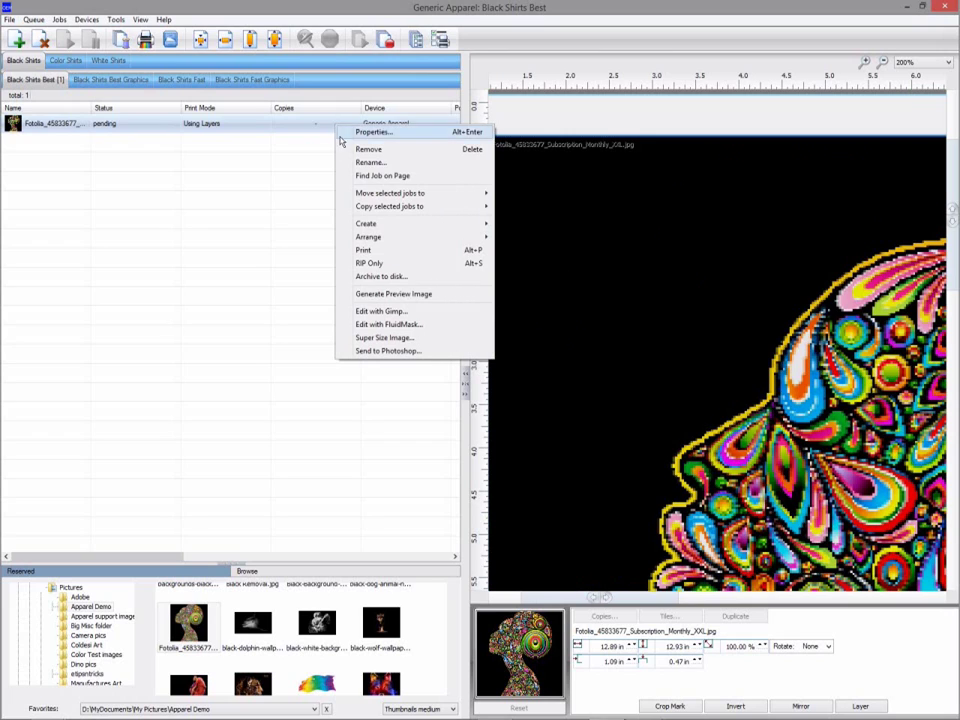
{"action": "left_click", "coordinate": [386, 296]}
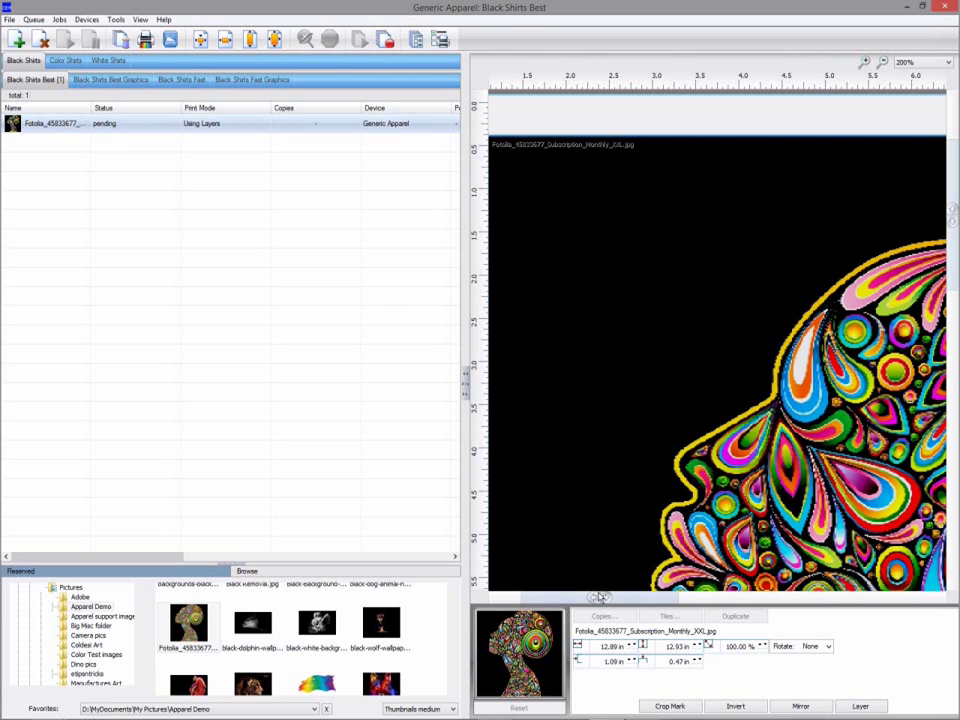
{"action": "left_click_drag", "start_coordinate": [599, 597], "coordinate": [862, 600]}
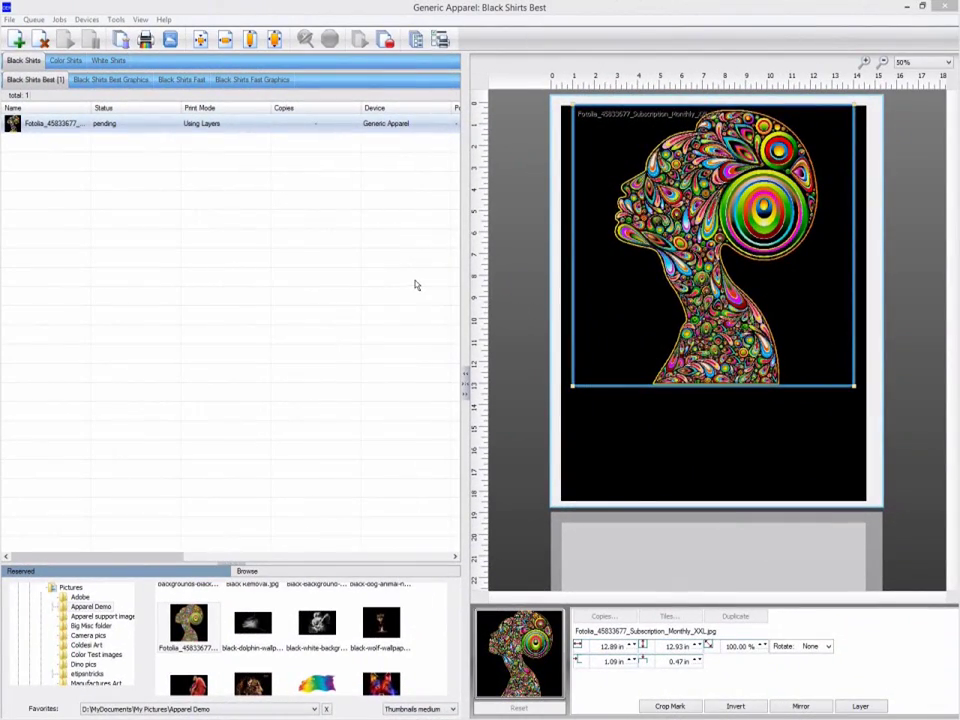
Archive the Fotolia_45833677 job to disk from its right-click menu.
{"action": "left_click", "coordinate": [60, 20]}
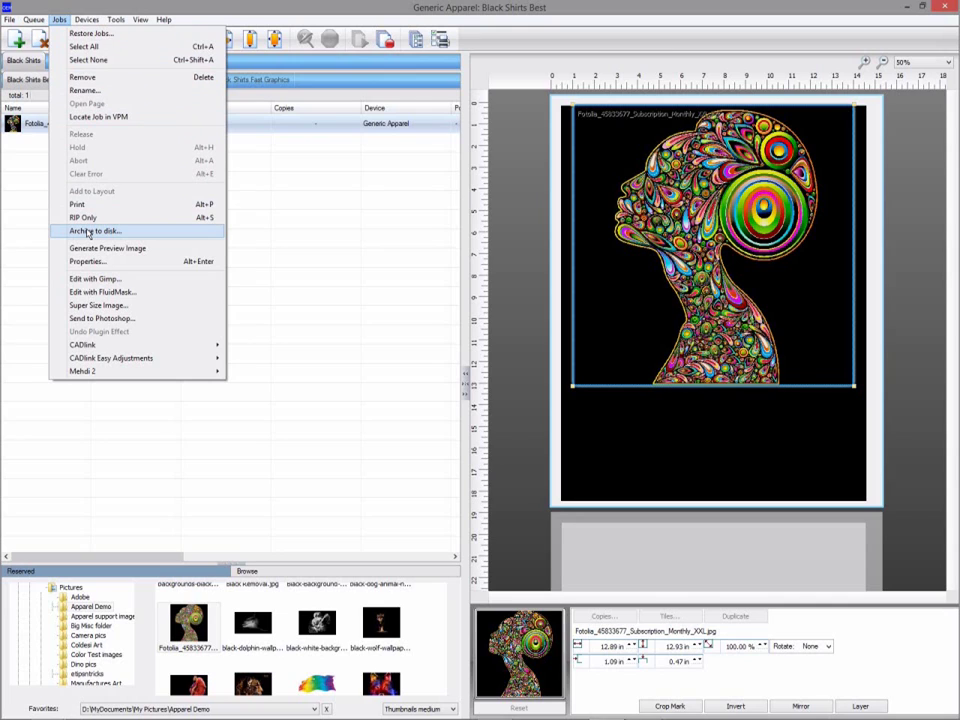
{"action": "left_click", "coordinate": [316, 205]}
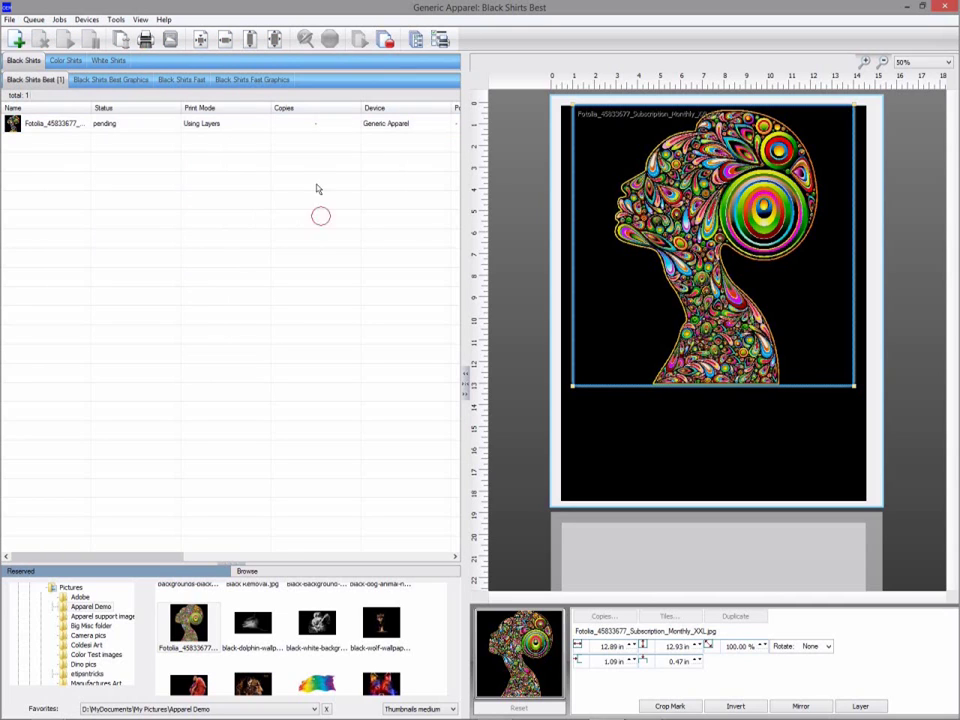
{"action": "left_click", "coordinate": [301, 128]}
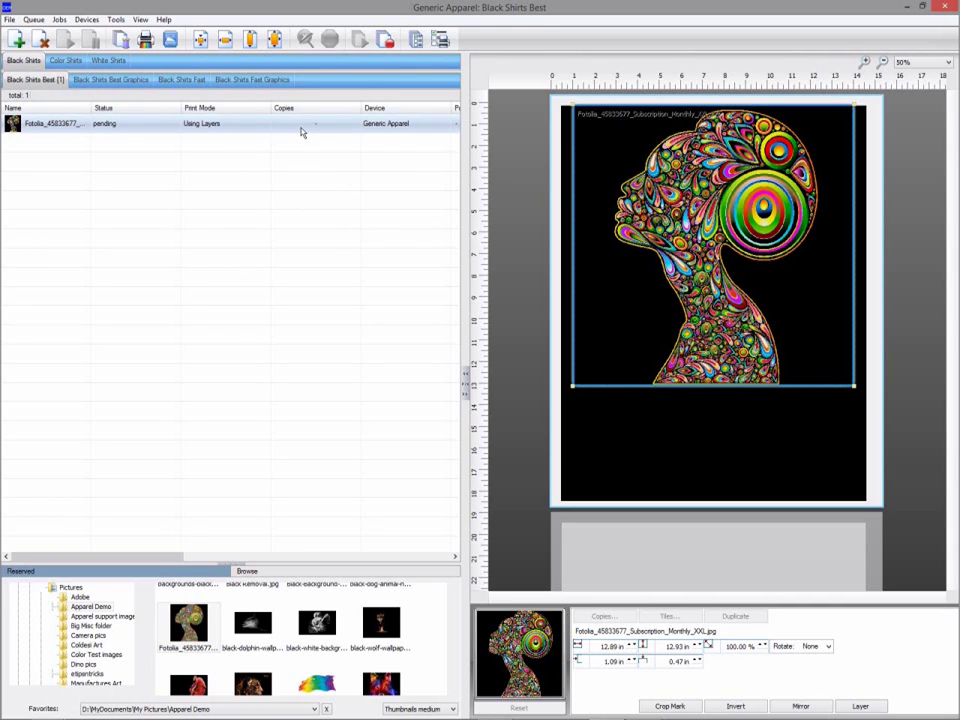
{"action": "right_click", "coordinate": [301, 130]}
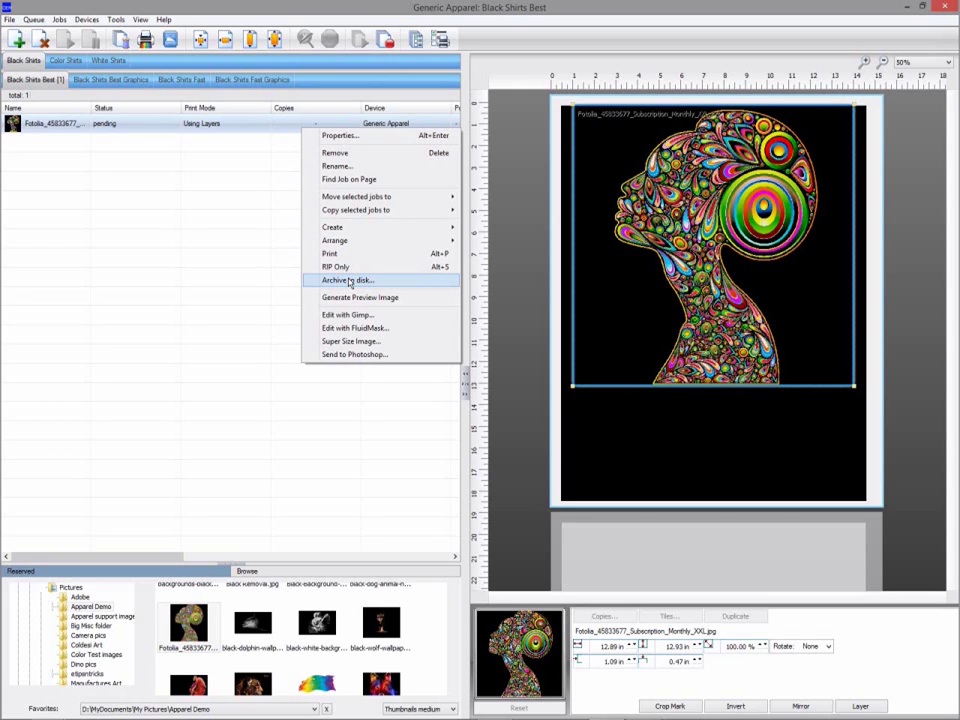
{"action": "left_click", "coordinate": [349, 281]}
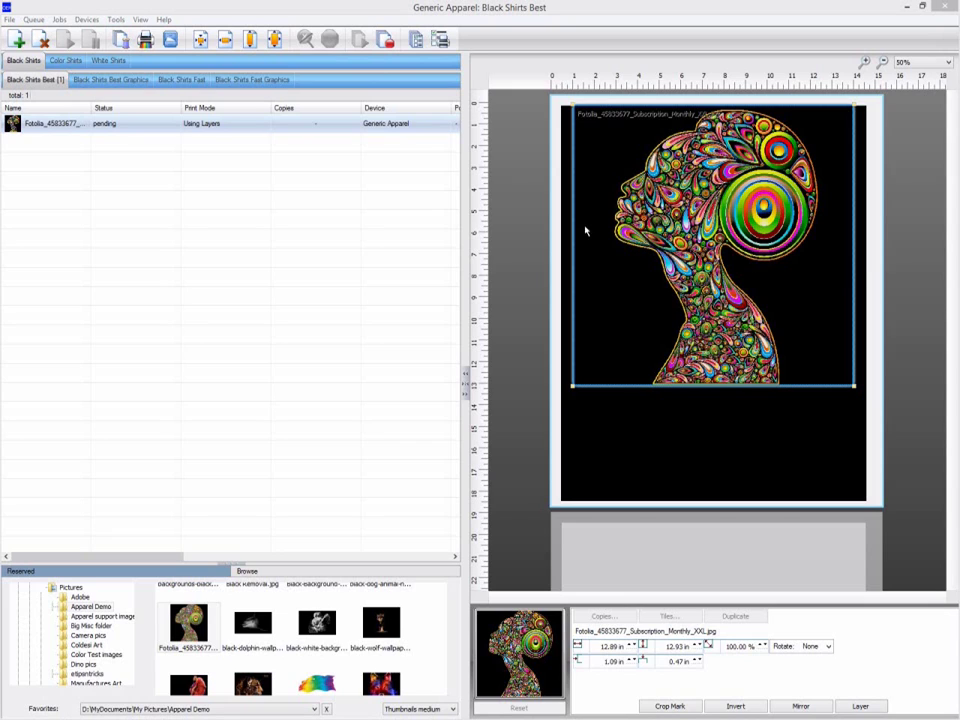
Show the Storage and Archiving options, browse then cancel the archive folder, and select the queue path.
{"action": "left_click", "coordinate": [116, 20]}
{"action": "left_click", "coordinate": [130, 33]}
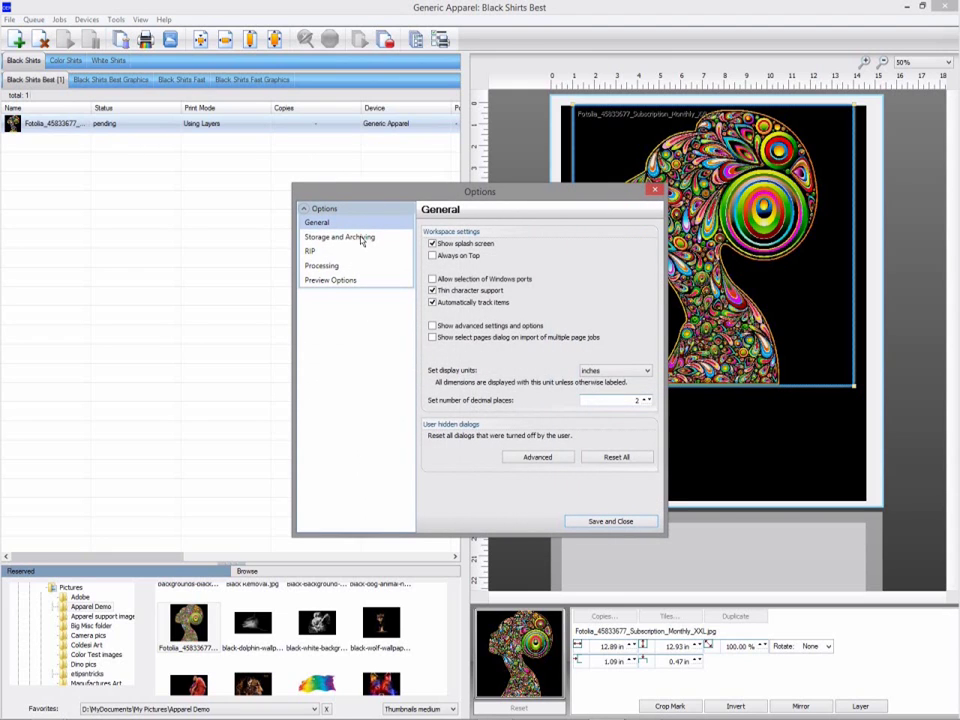
{"action": "left_click", "coordinate": [361, 238]}
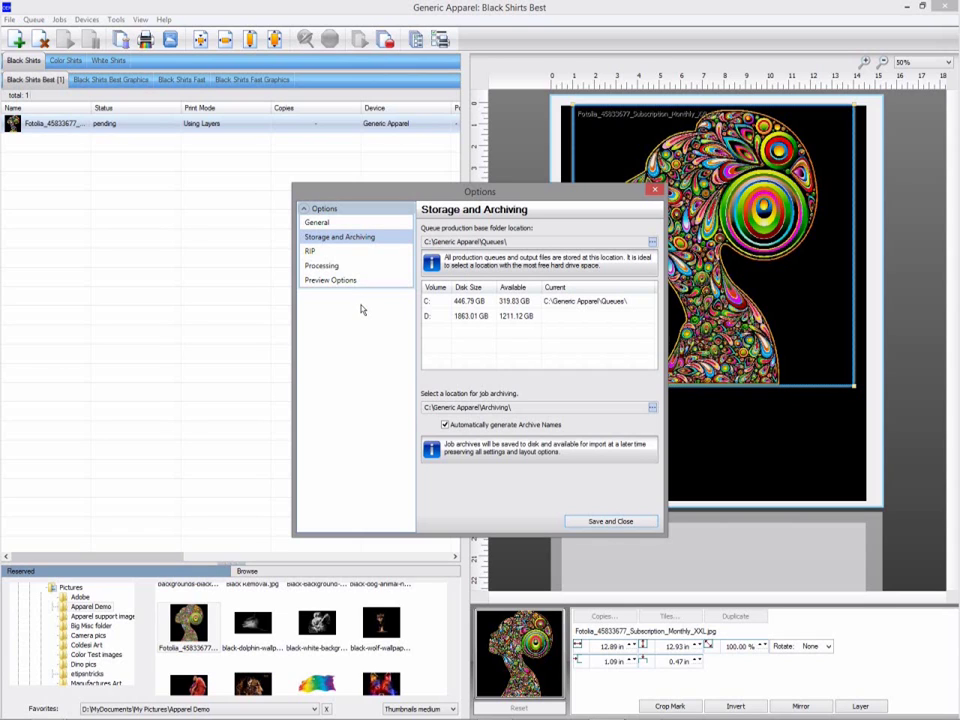
{"action": "left_click", "coordinate": [653, 409]}
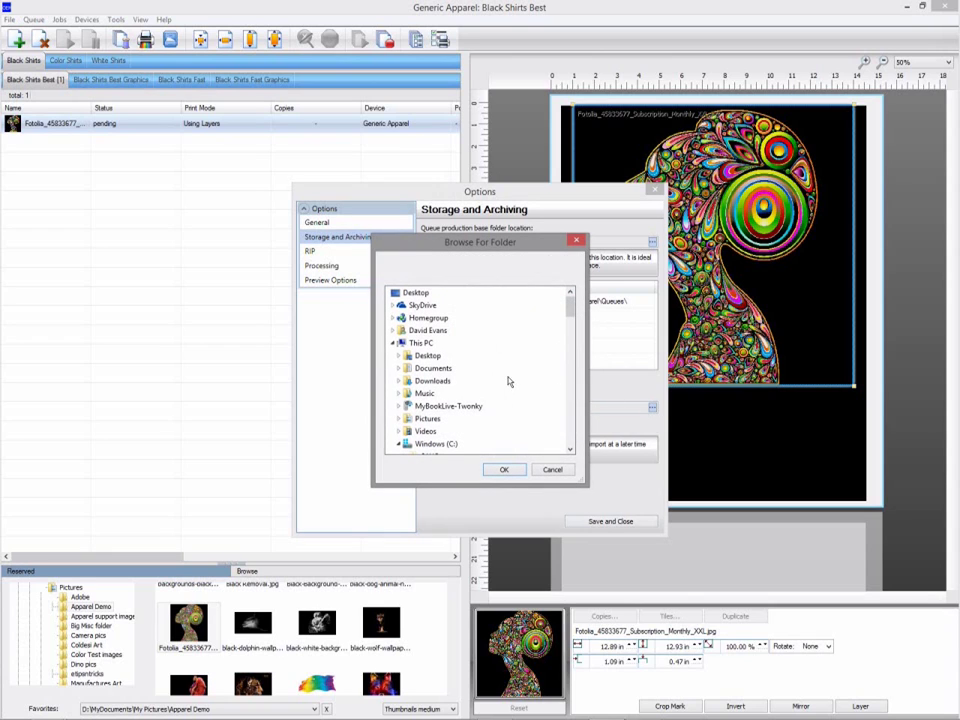
{"action": "left_click", "coordinate": [551, 471]}
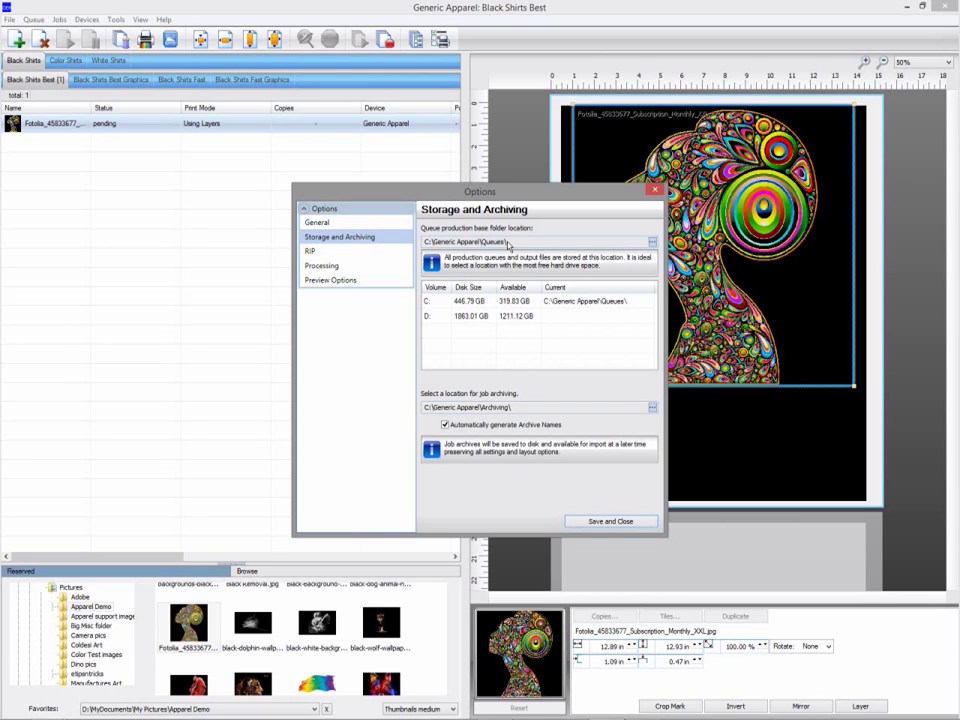
{"action": "left_click_drag", "start_coordinate": [519, 246], "coordinate": [430, 245]}
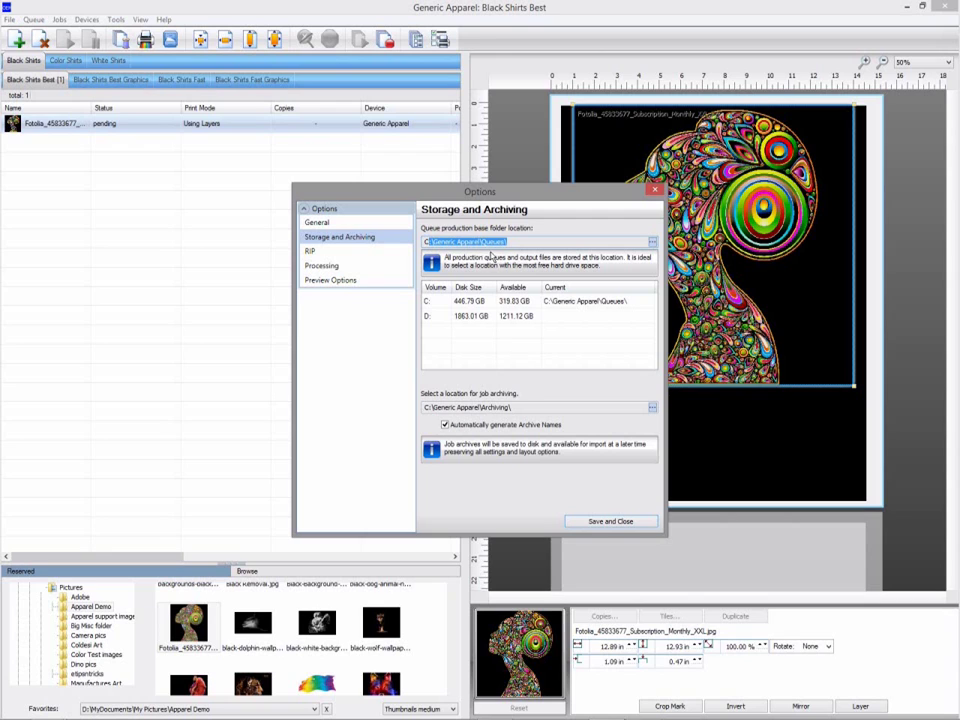
{"action": "left_click", "coordinate": [651, 243]}
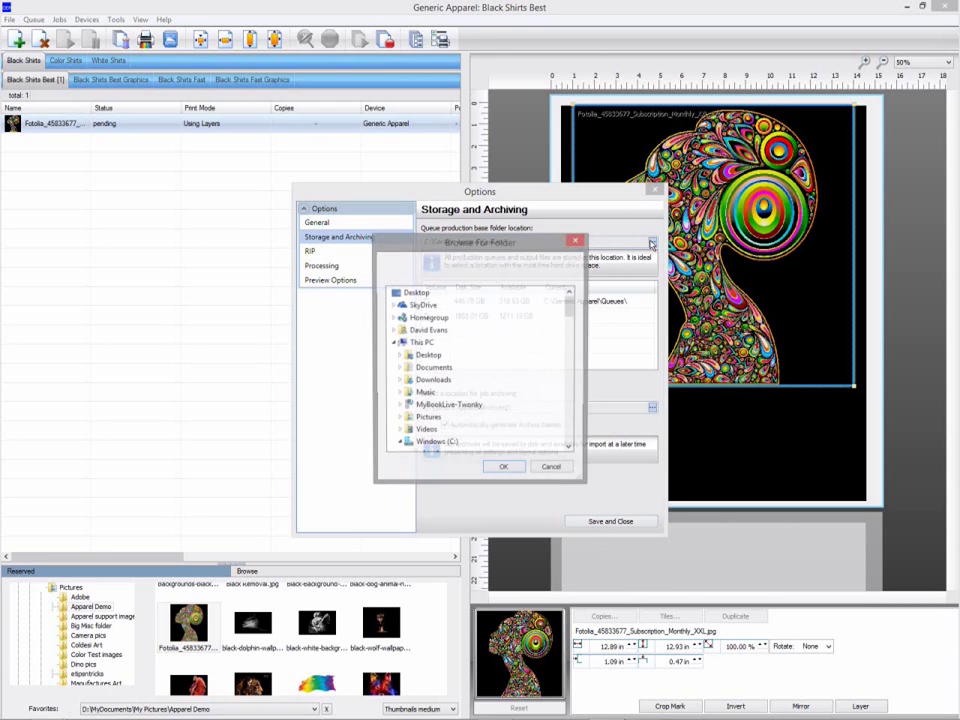
{"action": "left_click", "coordinate": [570, 435]}
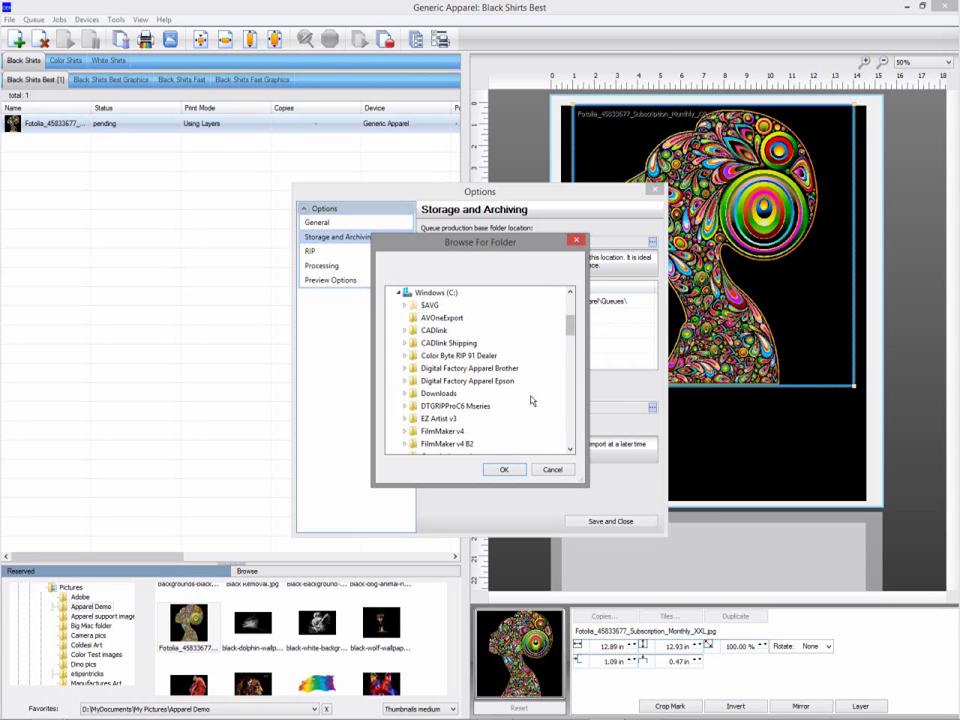
{"action": "left_click", "coordinate": [398, 292]}
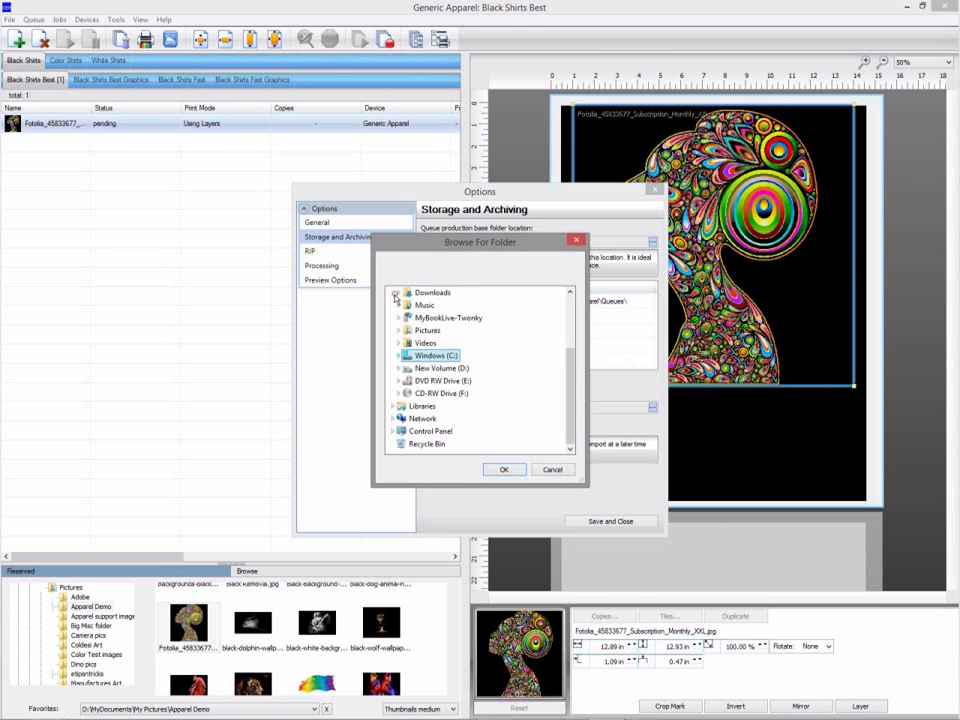
{"action": "left_click", "coordinate": [437, 368]}
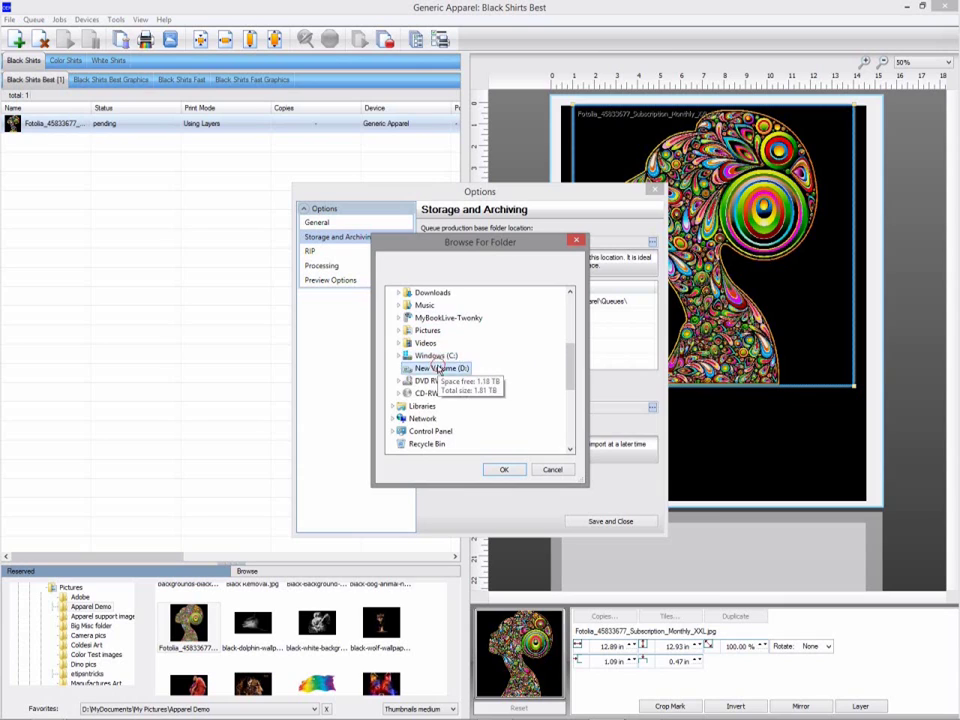
{"action": "double_click", "coordinate": [437, 368]}
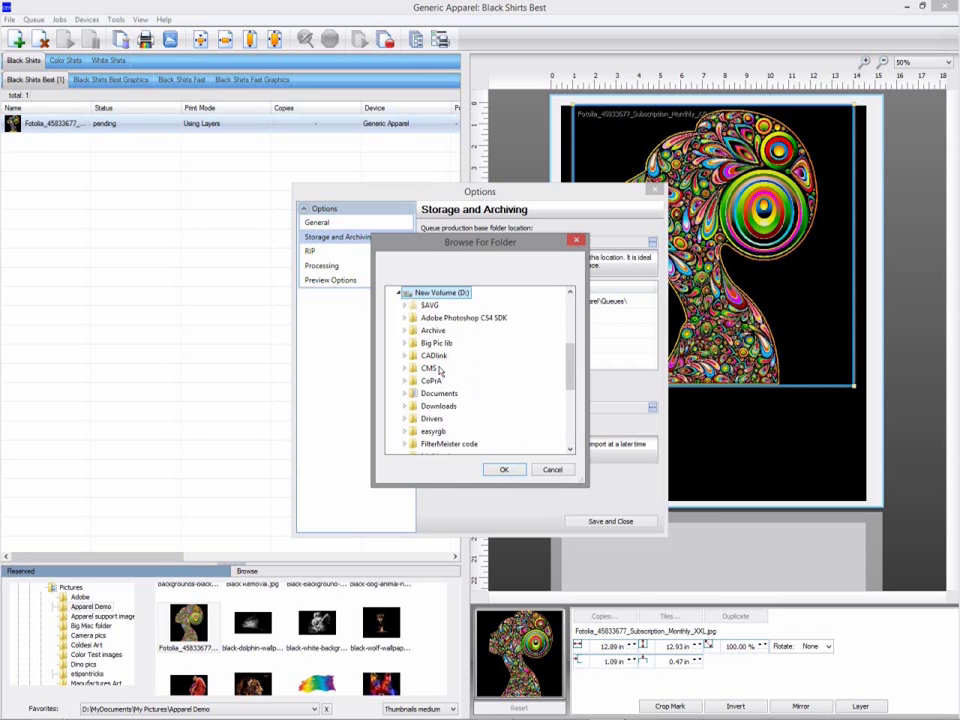
{"action": "left_click", "coordinate": [570, 428]}
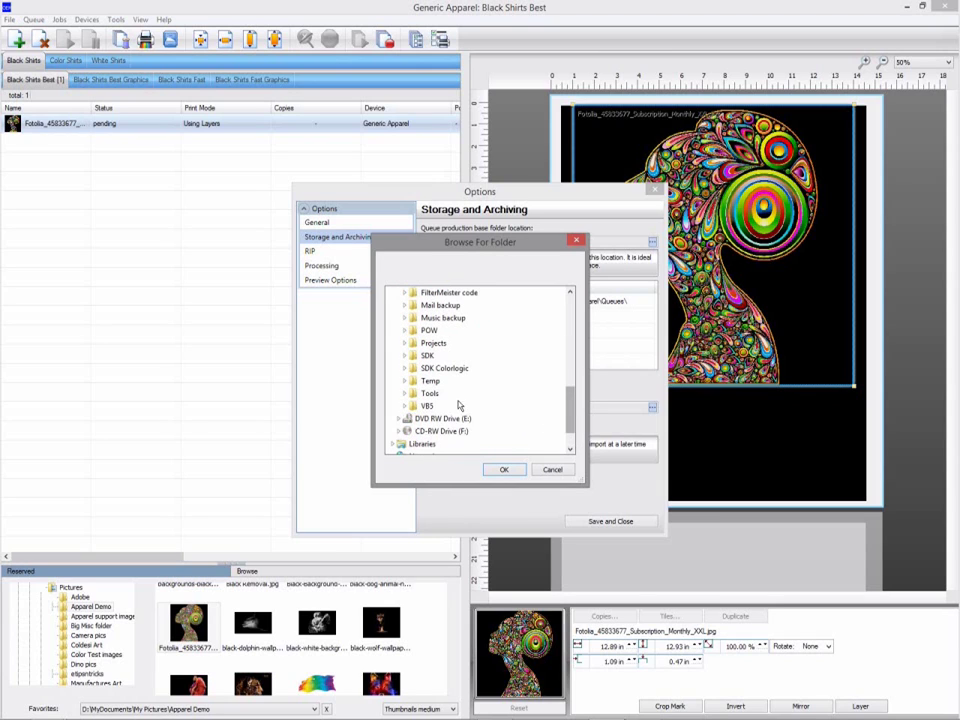
{"action": "double_click", "coordinate": [430, 381]}
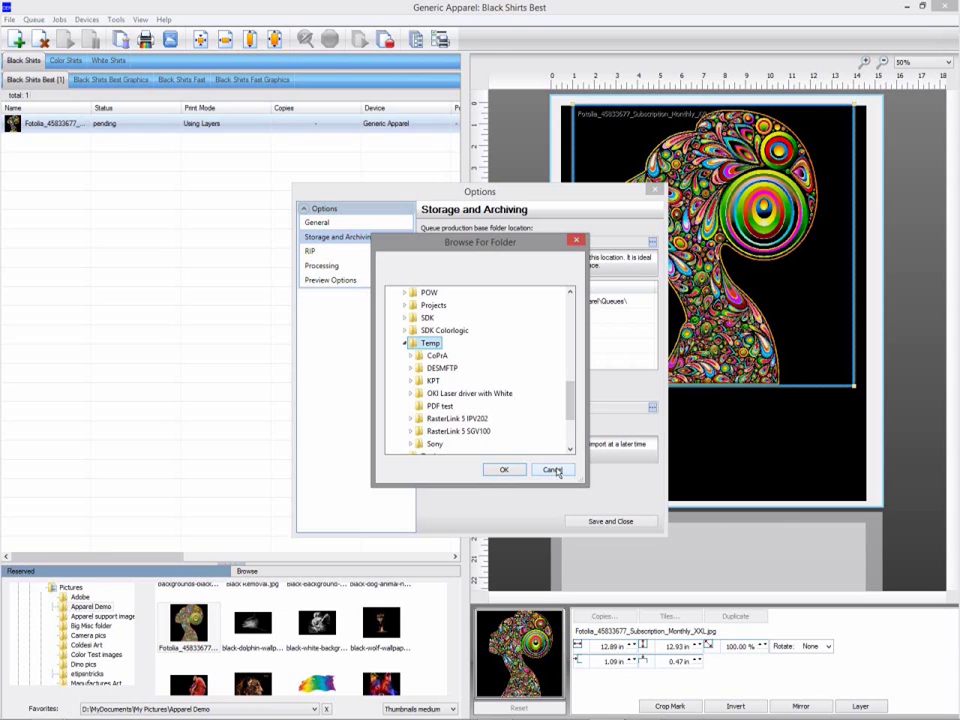
{"action": "left_click", "coordinate": [553, 470]}
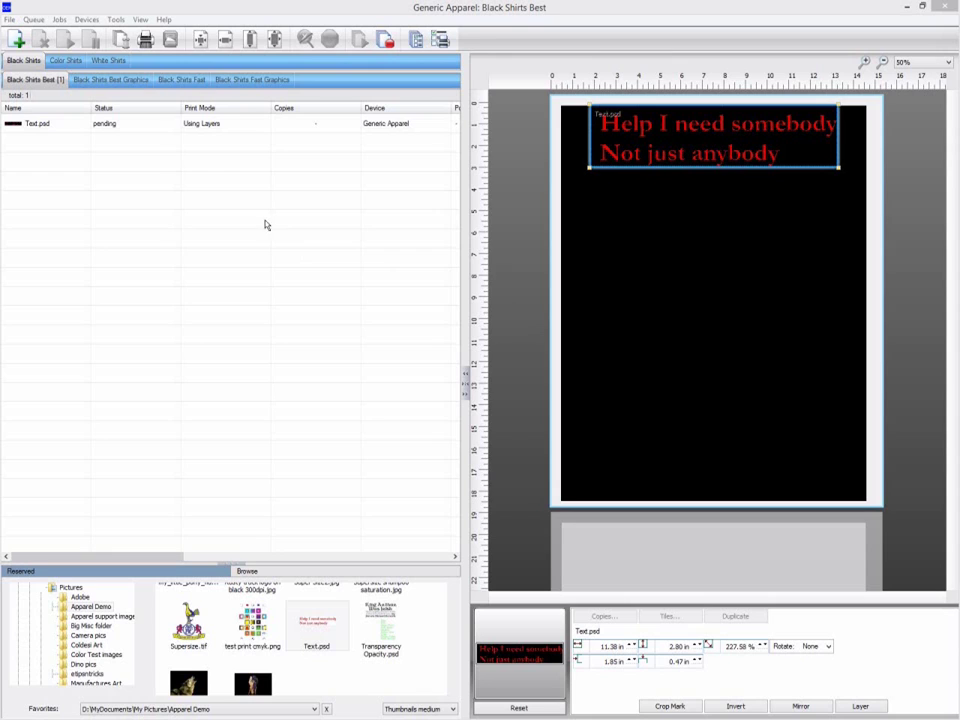
Spool the Text.psd job, then view its raw output data.
{"action": "left_click", "coordinate": [256, 128]}
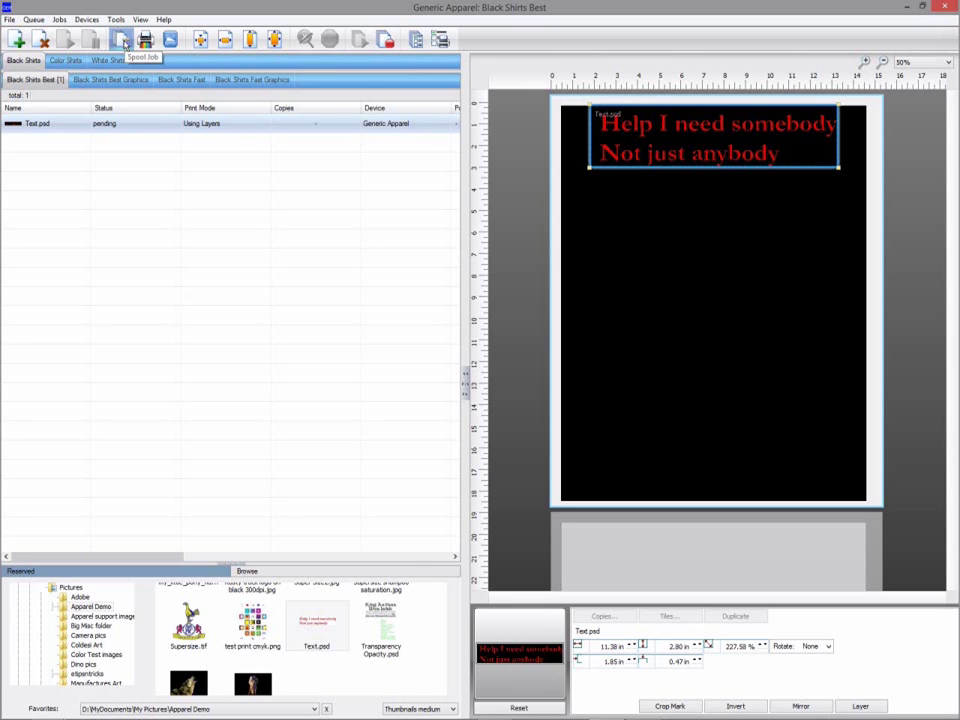
{"action": "left_click", "coordinate": [122, 41]}
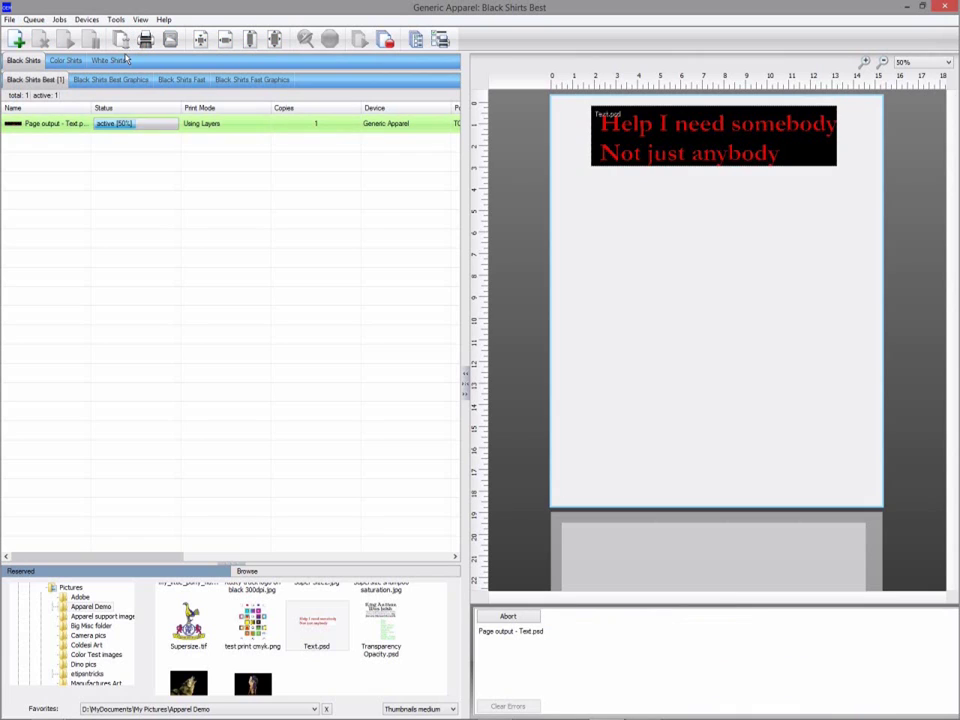
{"action": "right_click", "coordinate": [205, 130]}
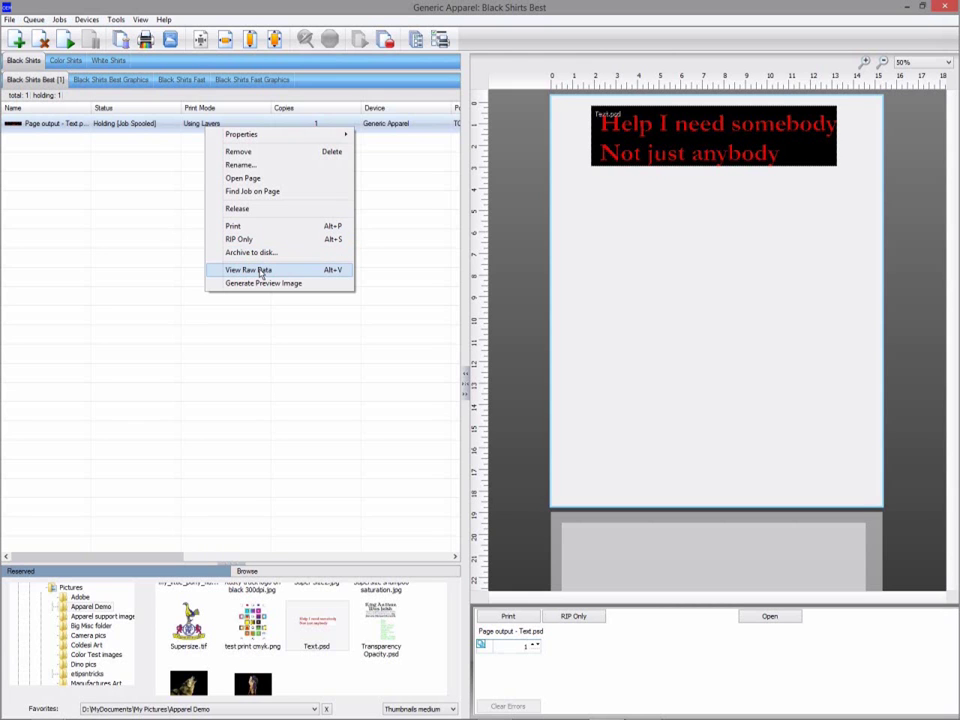
{"action": "left_click", "coordinate": [261, 272]}
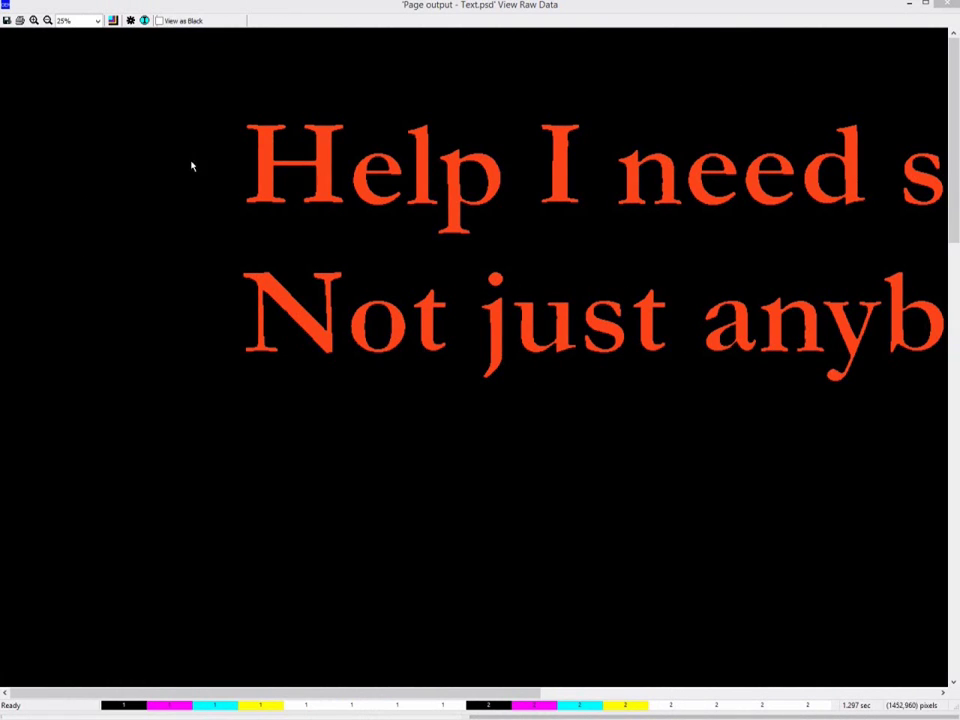
In Select Films to View, set the preview substrate colour to white.
{"action": "left_click", "coordinate": [113, 21]}
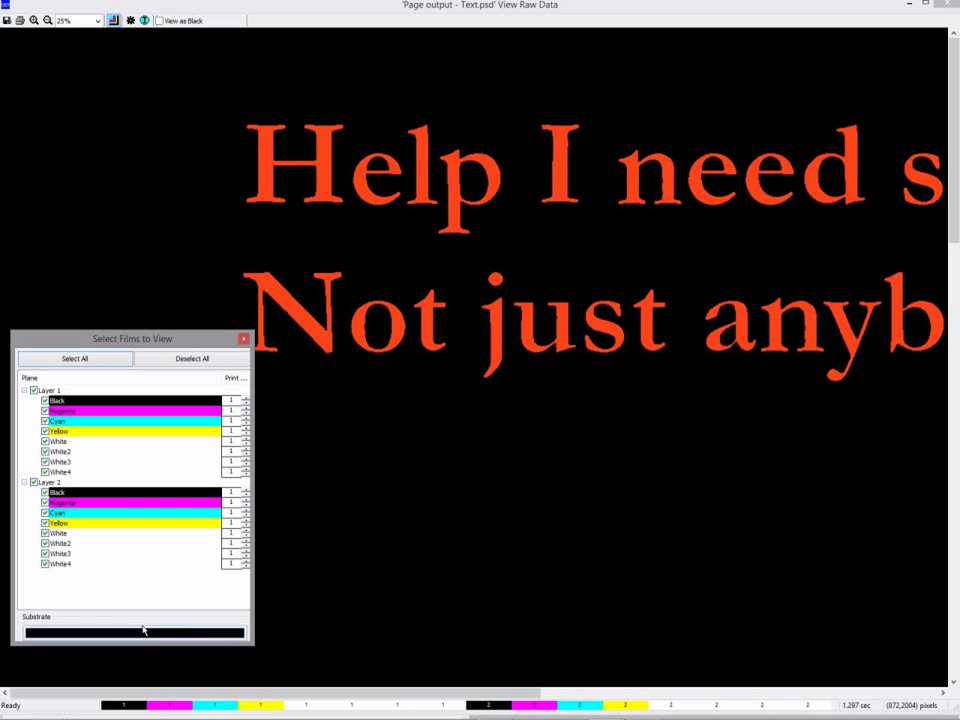
{"action": "left_click", "coordinate": [33, 483]}
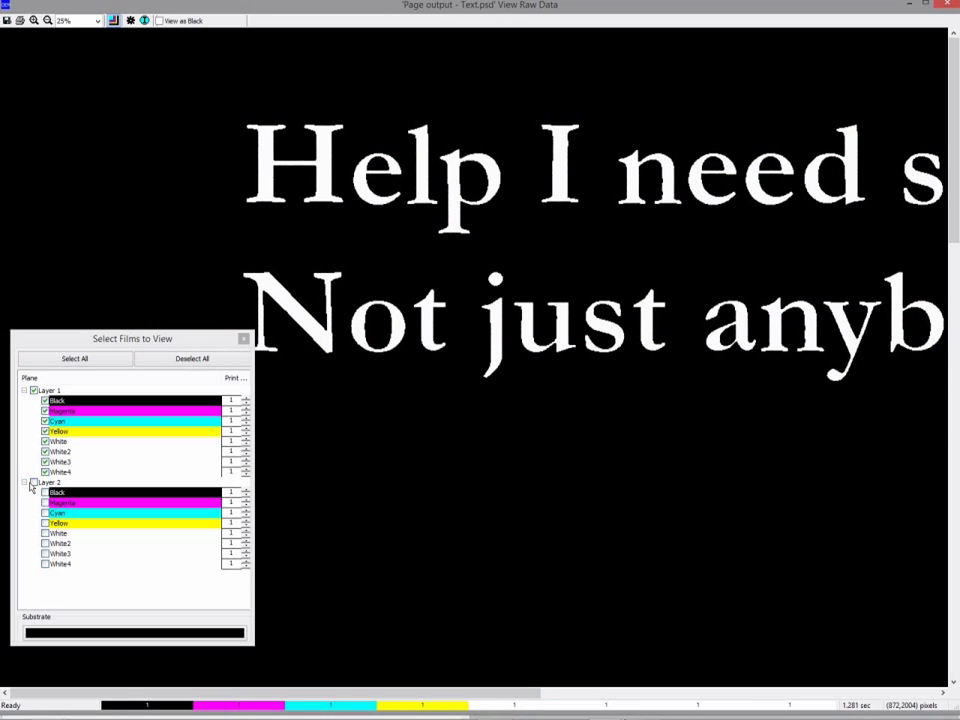
{"action": "left_click", "coordinate": [33, 483]}
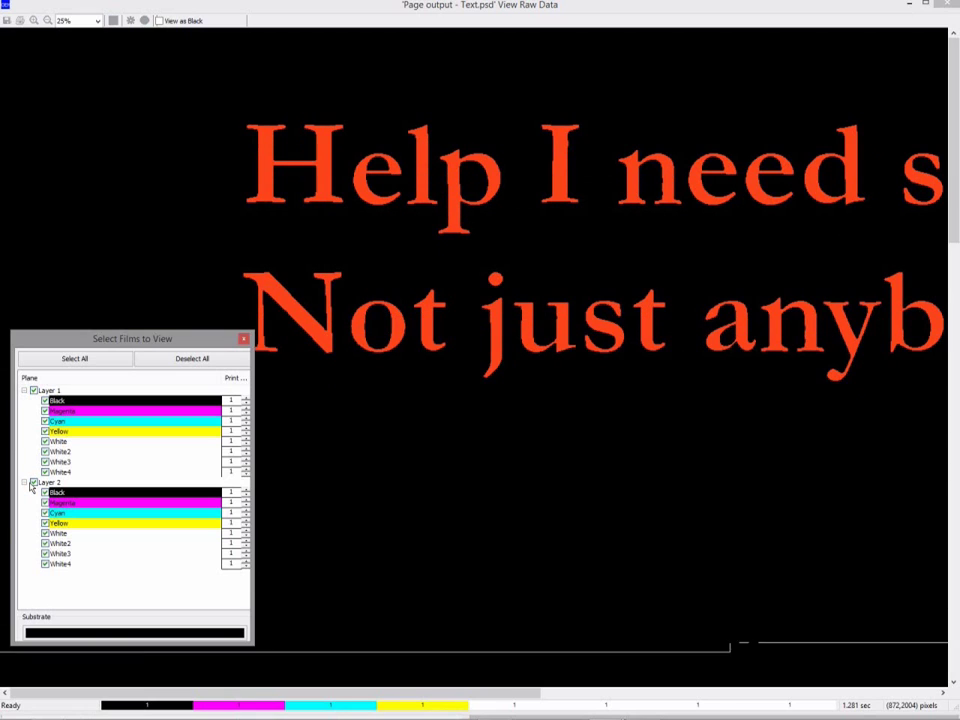
{"action": "left_click", "coordinate": [139, 634]}
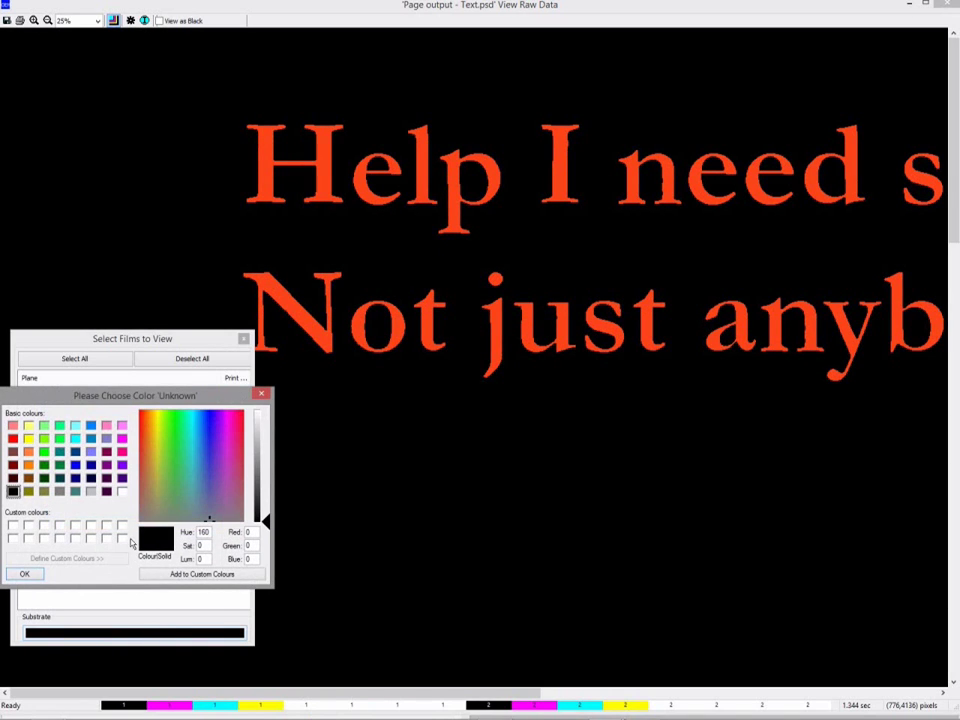
{"action": "left_click", "coordinate": [123, 492]}
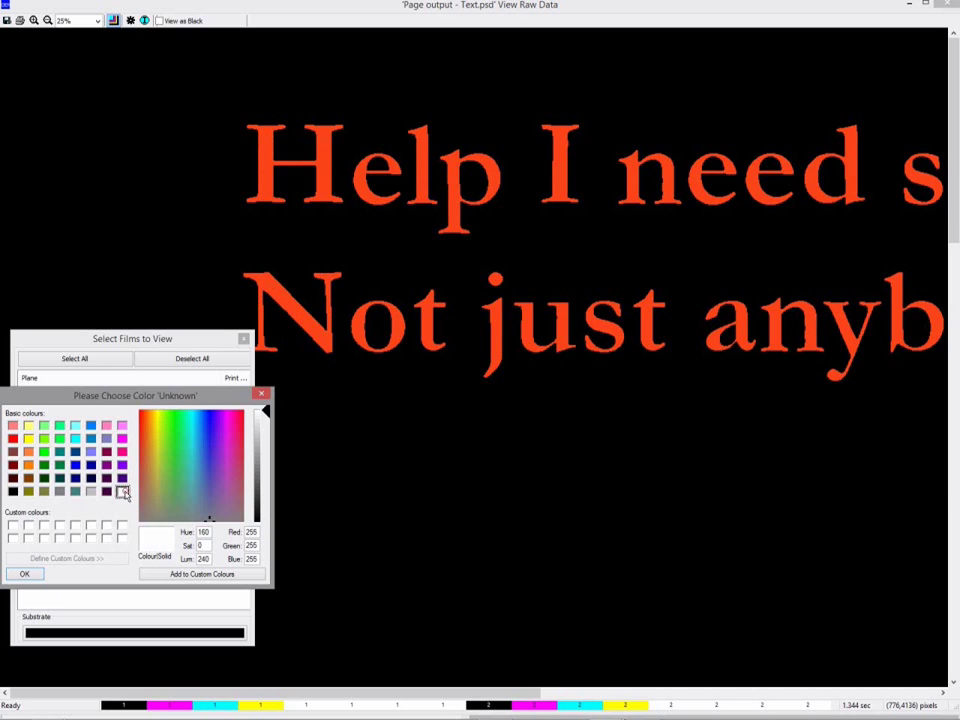
{"action": "left_click", "coordinate": [27, 574]}
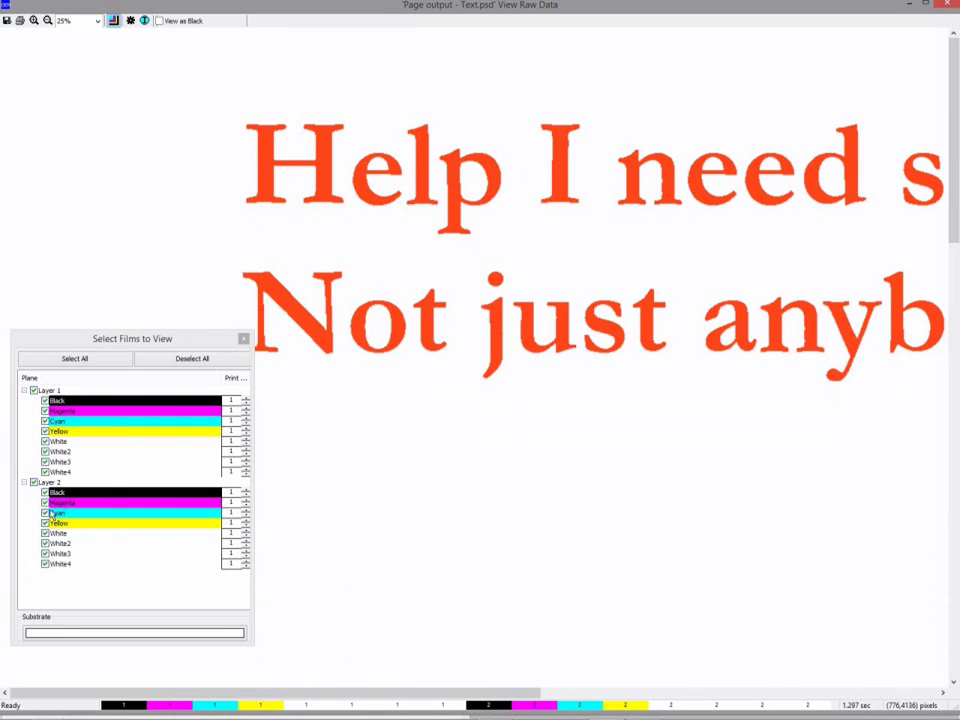
Display the White plane in pink (255, 0, 128) and hide Layer 1's White2–White4 films.
{"action": "double_click", "coordinate": [62, 444]}
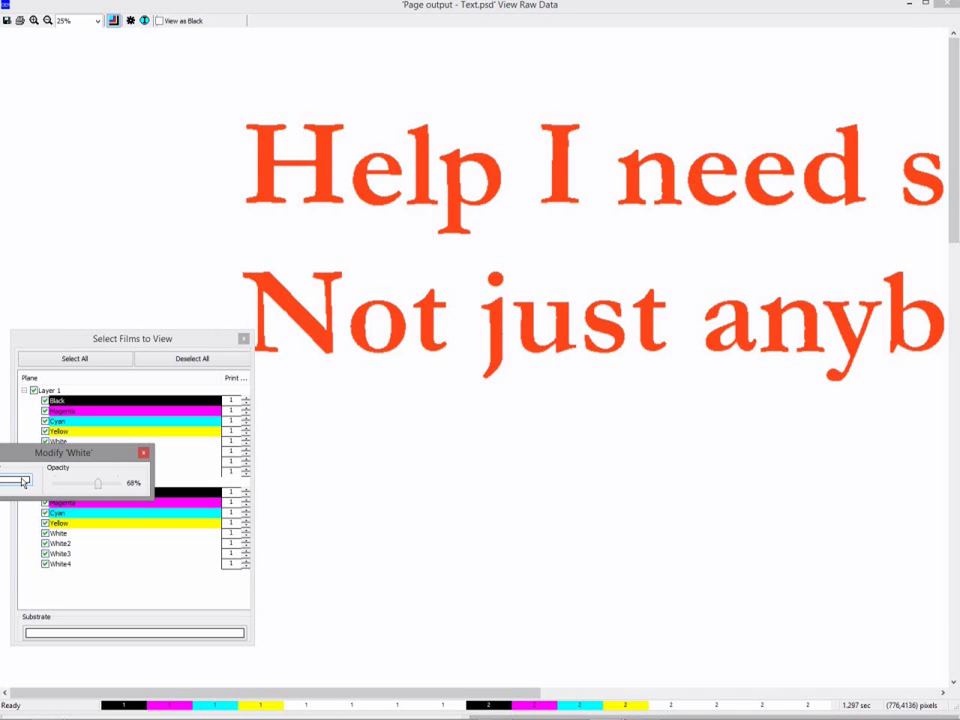
{"action": "left_click", "coordinate": [24, 480]}
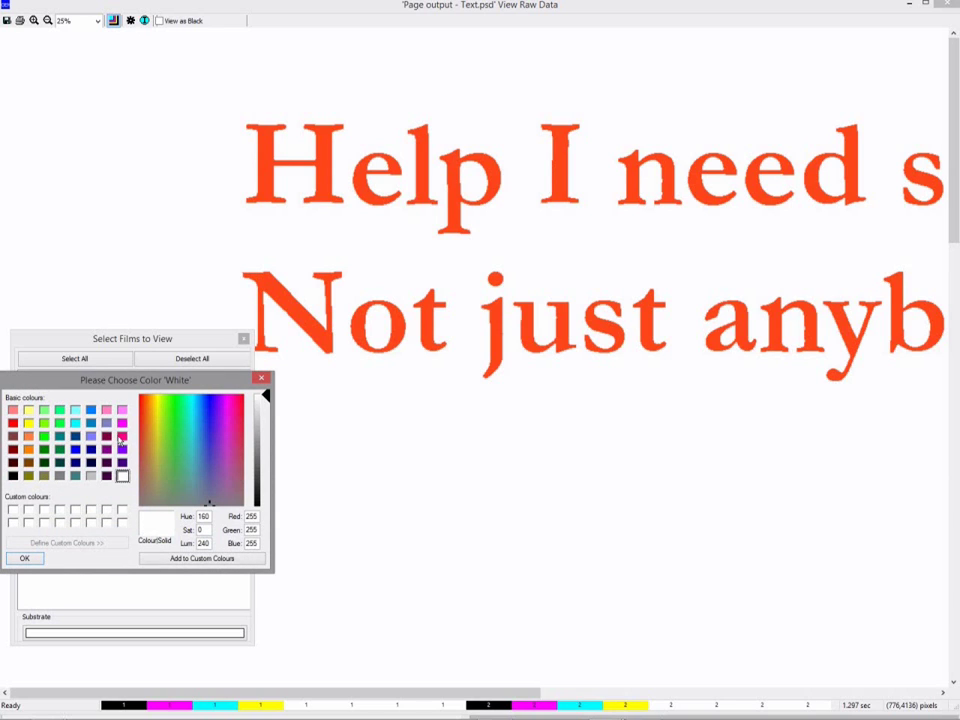
{"action": "left_click", "coordinate": [121, 436]}
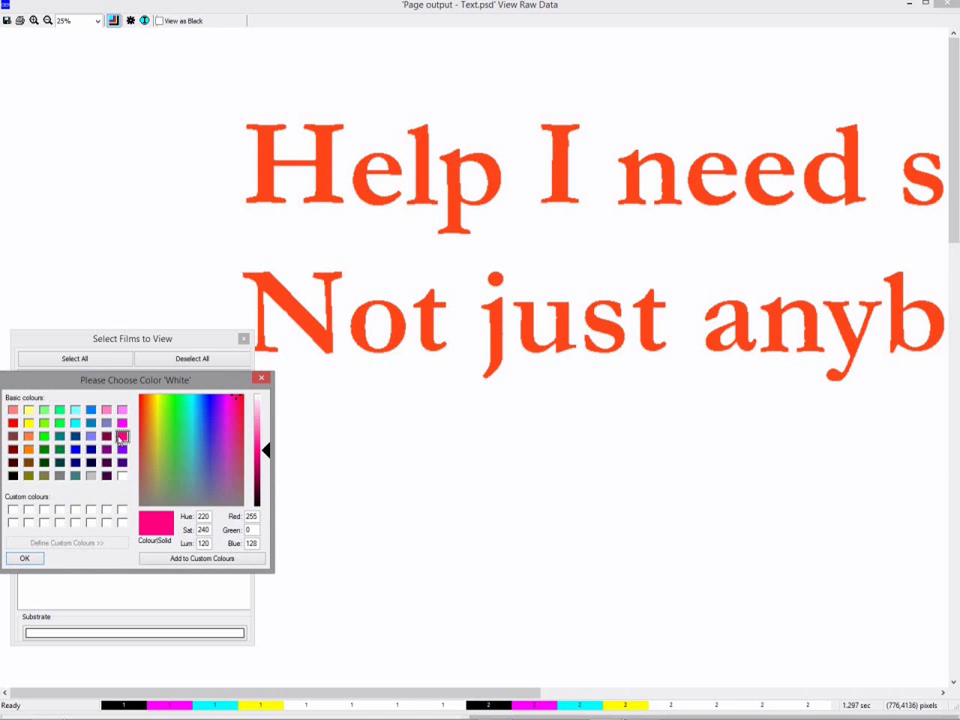
{"action": "left_click", "coordinate": [24, 558]}
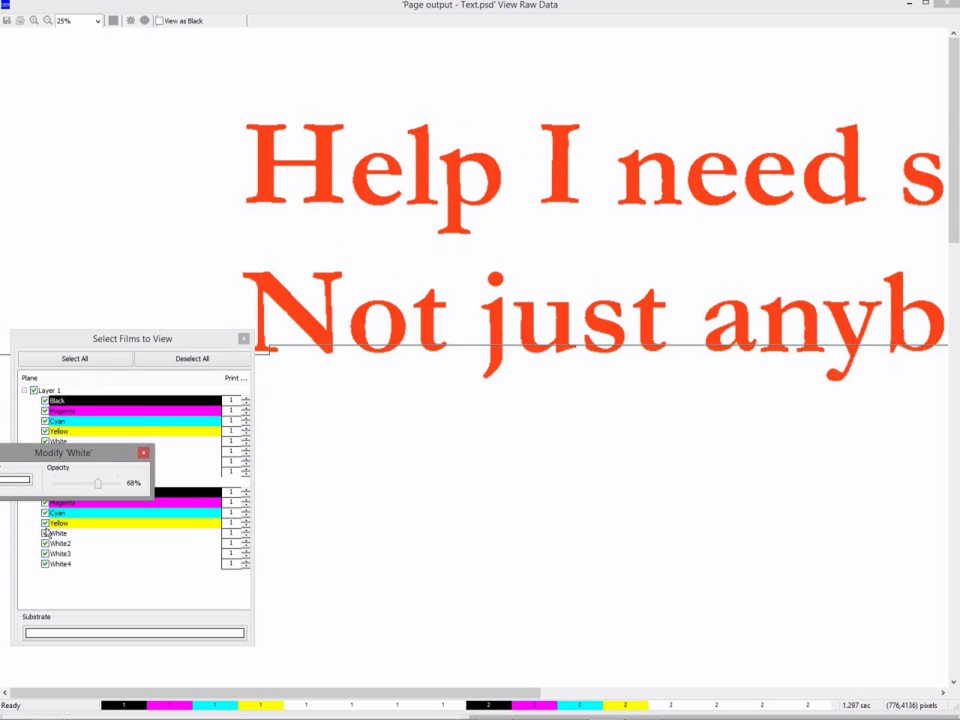
{"action": "left_click", "coordinate": [143, 452]}
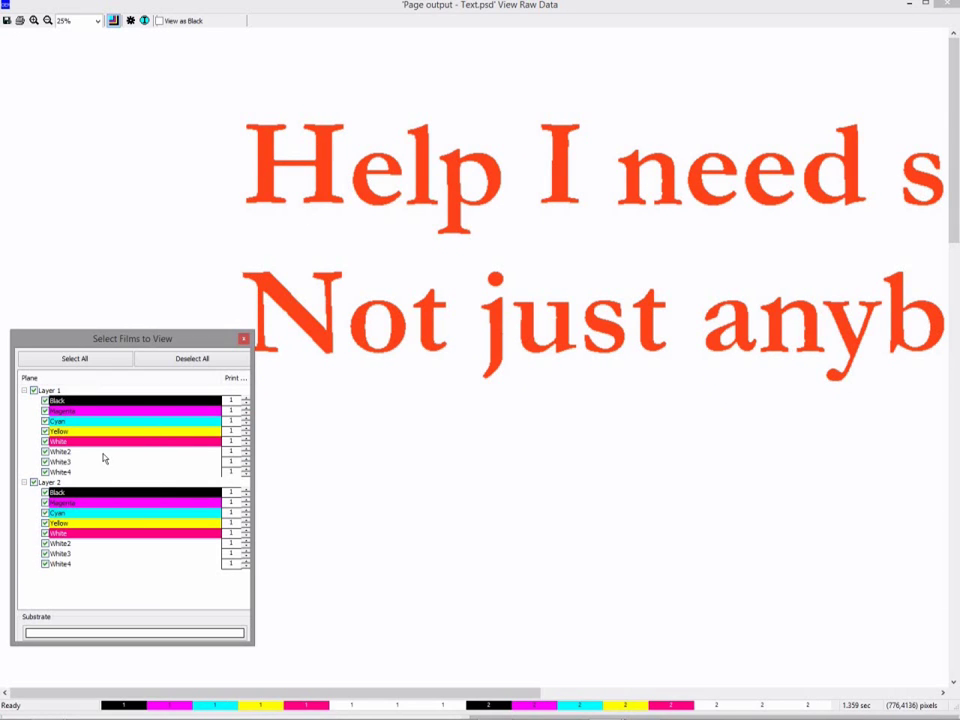
{"action": "left_click", "coordinate": [45, 451]}
{"action": "left_click", "coordinate": [45, 461]}
{"action": "left_click", "coordinate": [45, 471]}
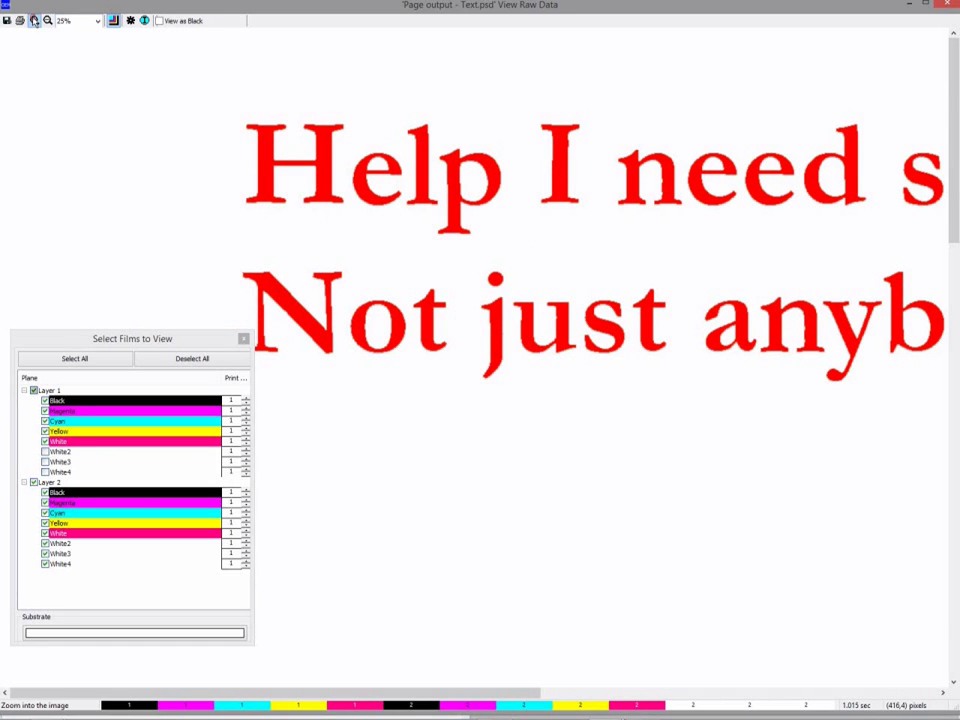
Zoom into the text edge and toggle Layer 2's films off and on twice to compare.
{"action": "left_click", "coordinate": [34, 20]}
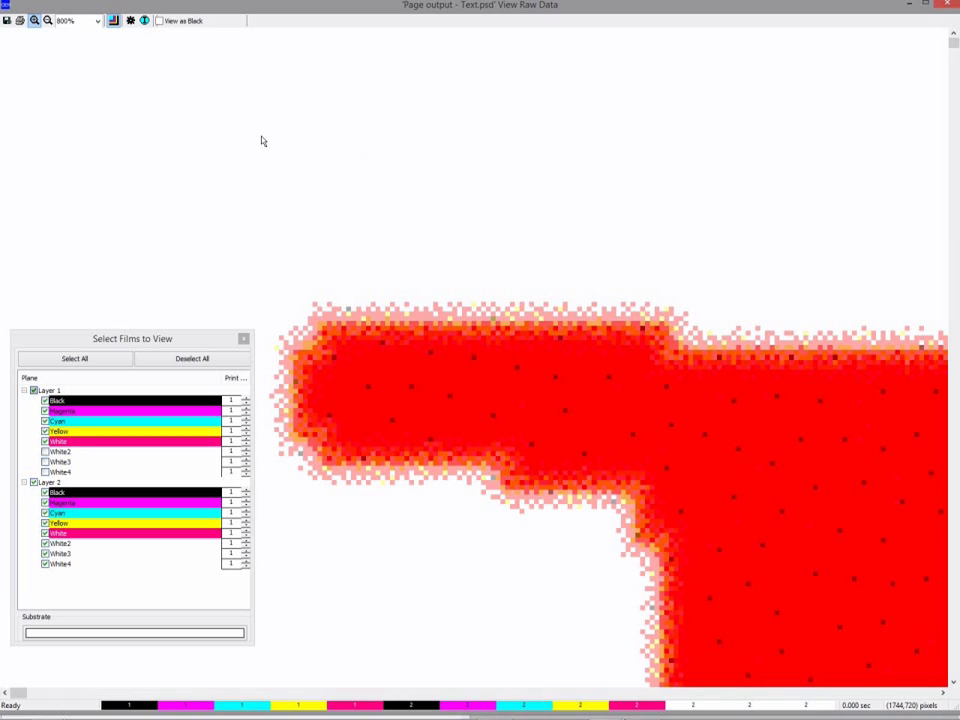
{"action": "left_click", "coordinate": [183, 343]}
{"action": "left_click", "coordinate": [34, 482]}
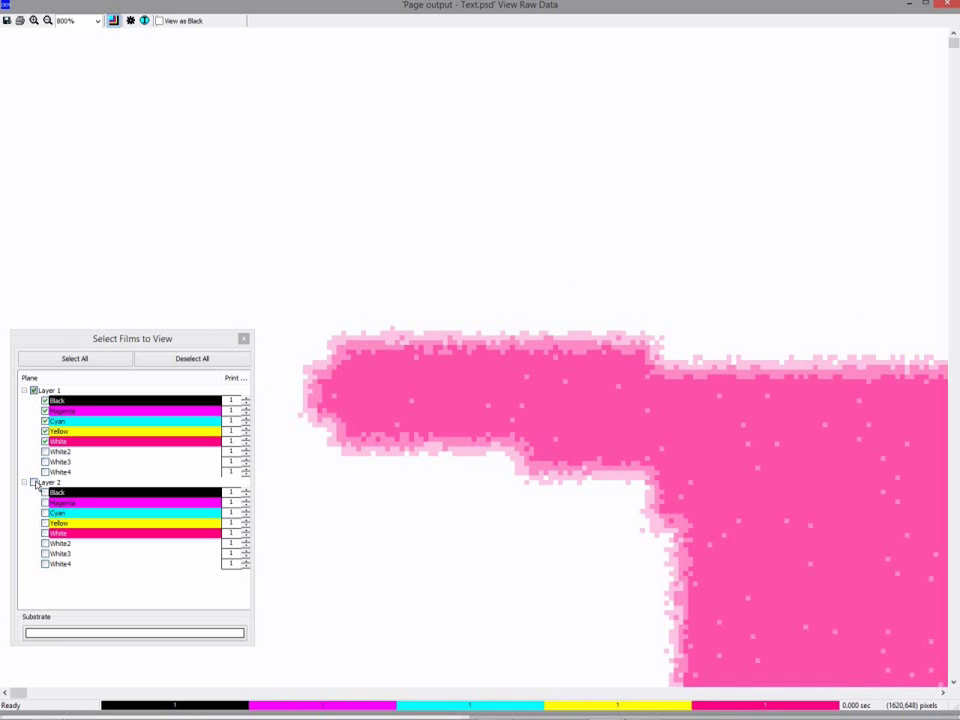
{"action": "left_click", "coordinate": [34, 482]}
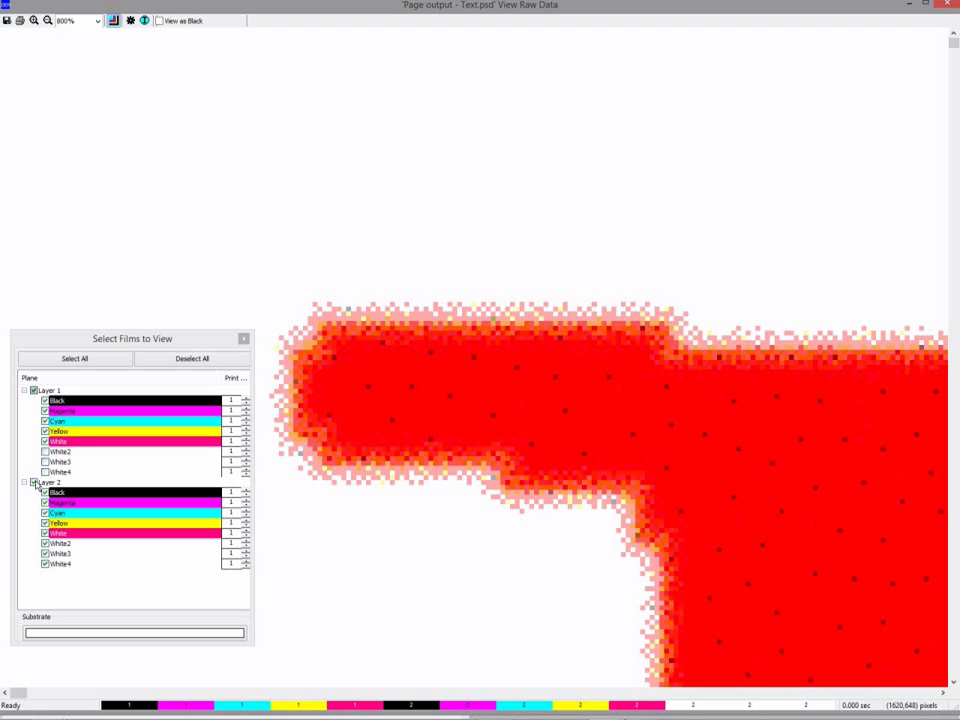
{"action": "left_click", "coordinate": [34, 482]}
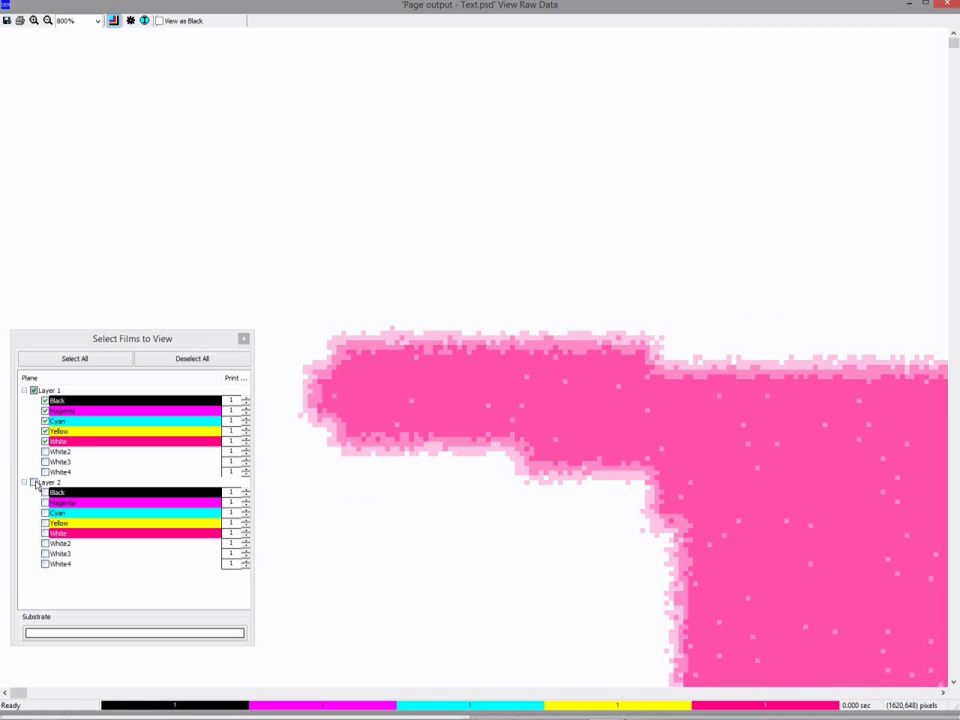
{"action": "left_click", "coordinate": [34, 482]}
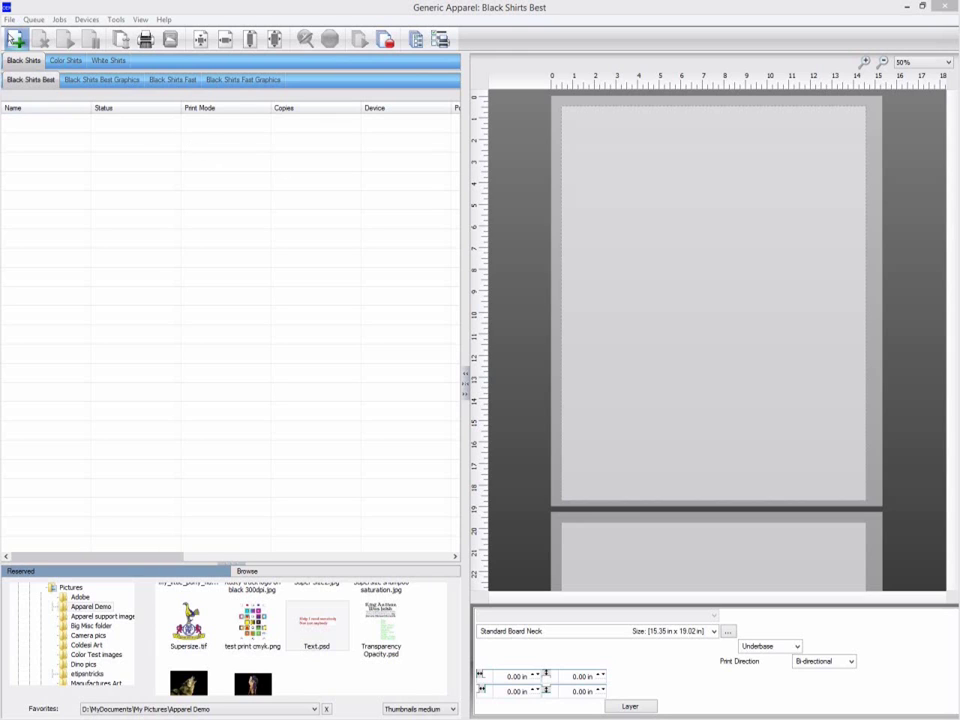
Open Queue Properties and go to the Costing page under Other.
{"action": "left_click", "coordinate": [35, 20]}
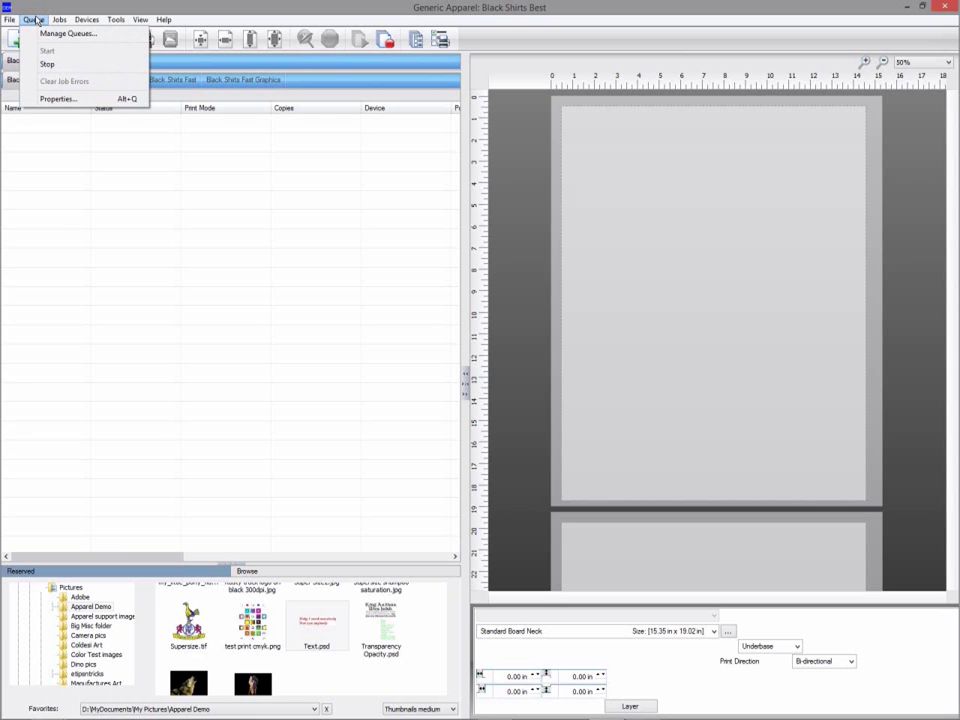
{"action": "left_click", "coordinate": [48, 99]}
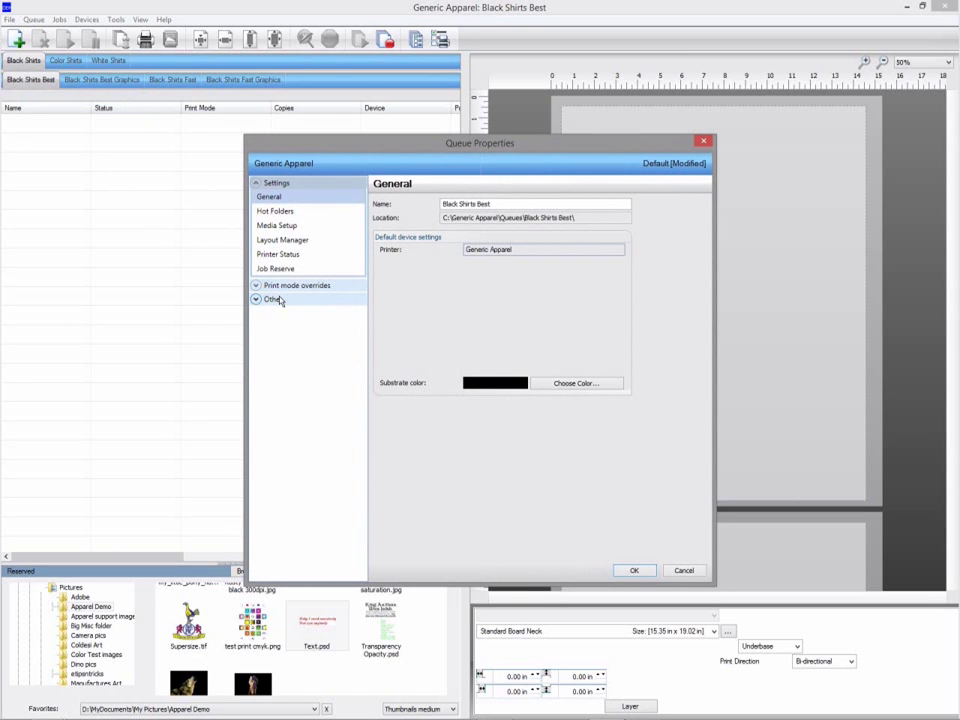
{"action": "left_click", "coordinate": [280, 301]}
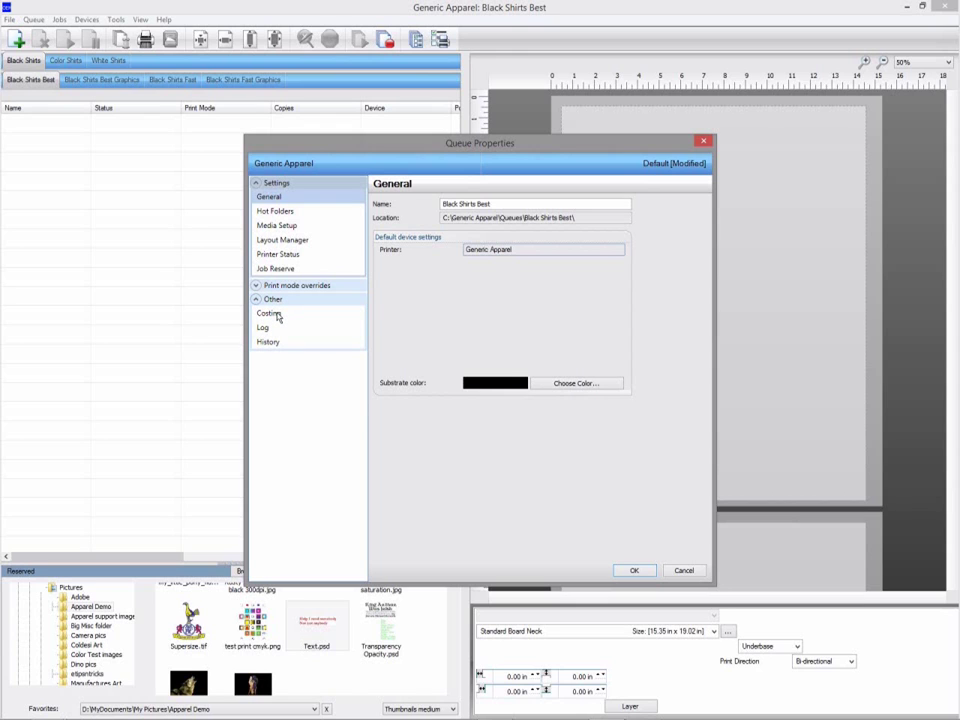
{"action": "left_click", "coordinate": [277, 316]}
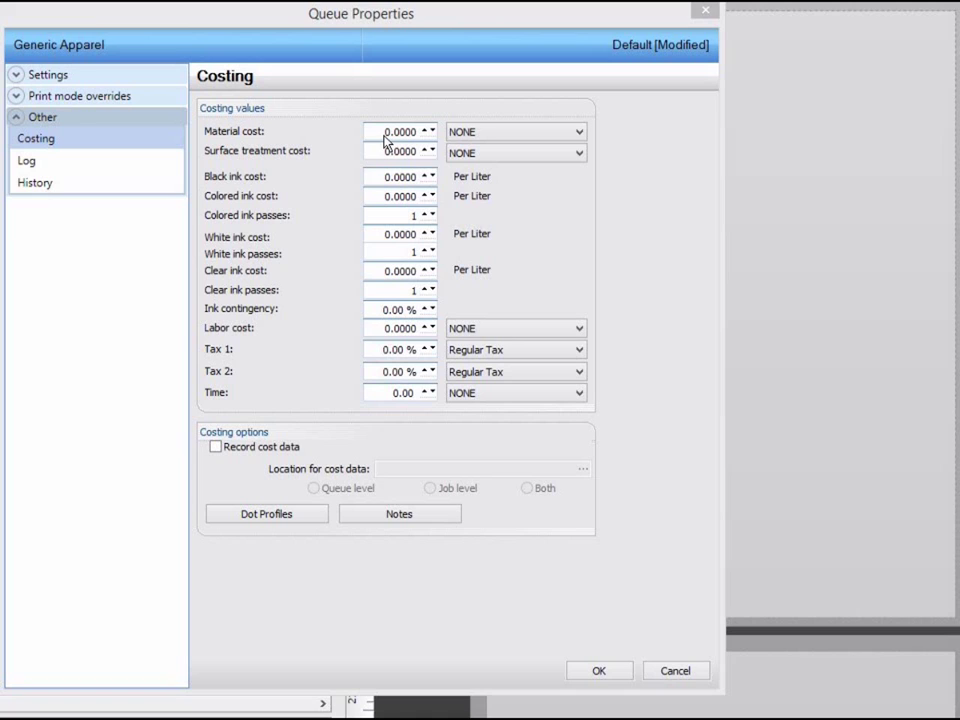
Set material cost to 1.70 and surface treatment to 0.40, both per unit.
{"action": "left_click", "coordinate": [387, 142]}
{"action": "double_click", "coordinate": [387, 142]}
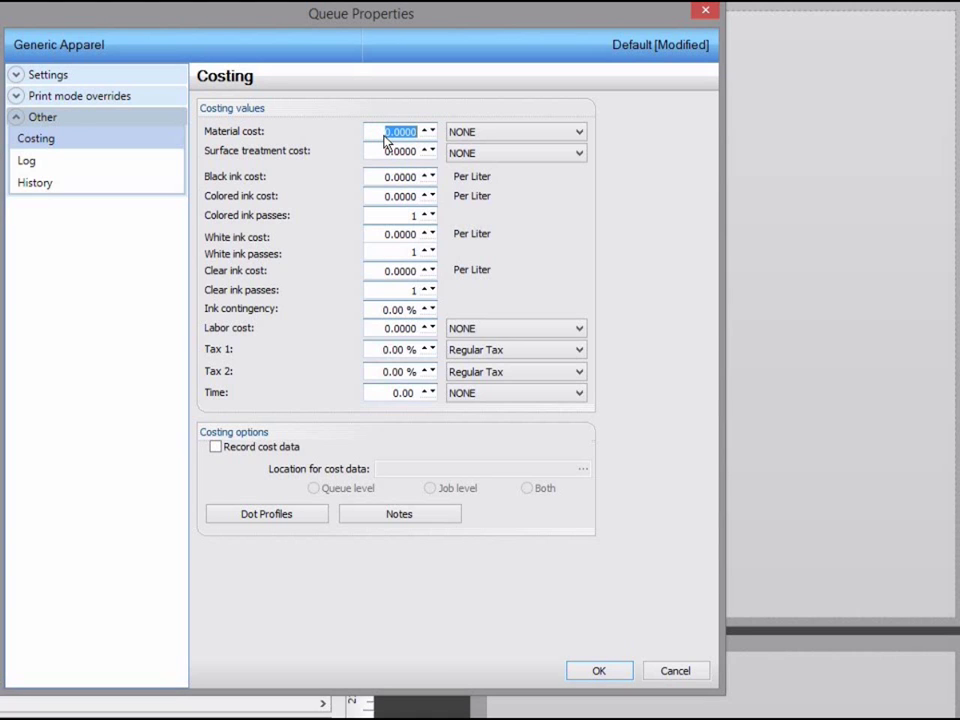
{"action": "type", "text": "1.7"}
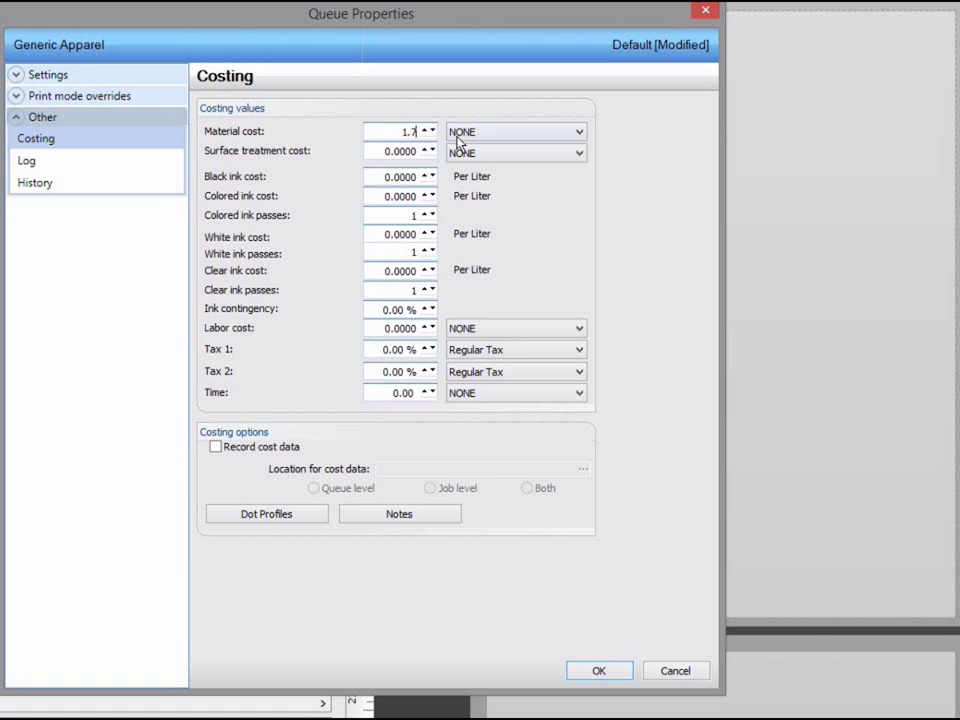
{"action": "left_click", "coordinate": [458, 136]}
{"action": "left_click", "coordinate": [466, 170]}
{"action": "double_click", "coordinate": [418, 158]}
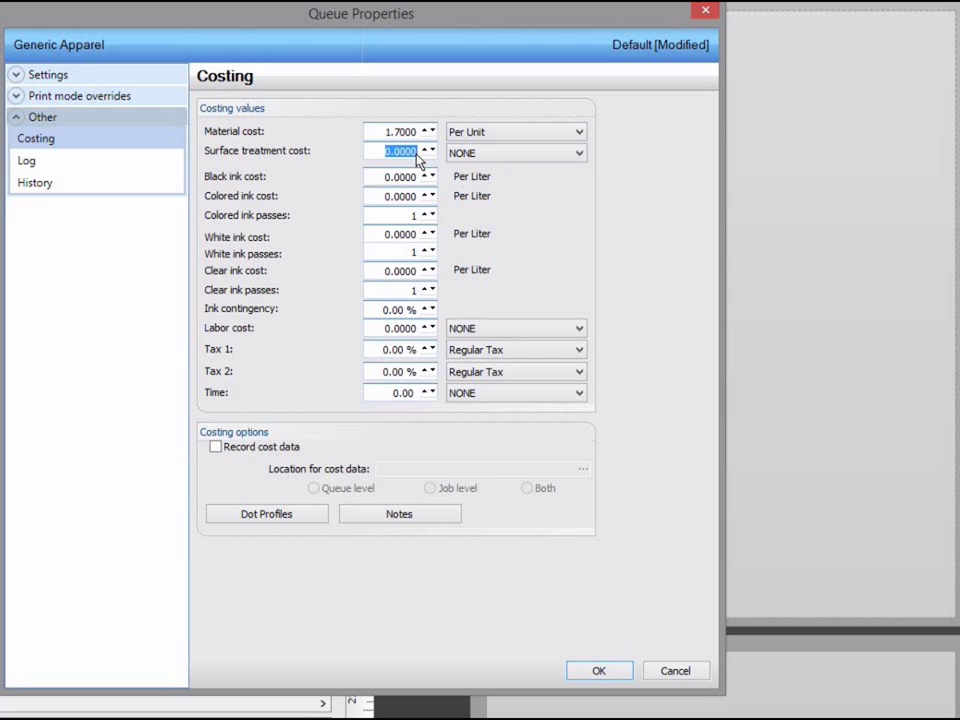
{"action": "type", "text": ".4"}
{"action": "left_click", "coordinate": [475, 155]}
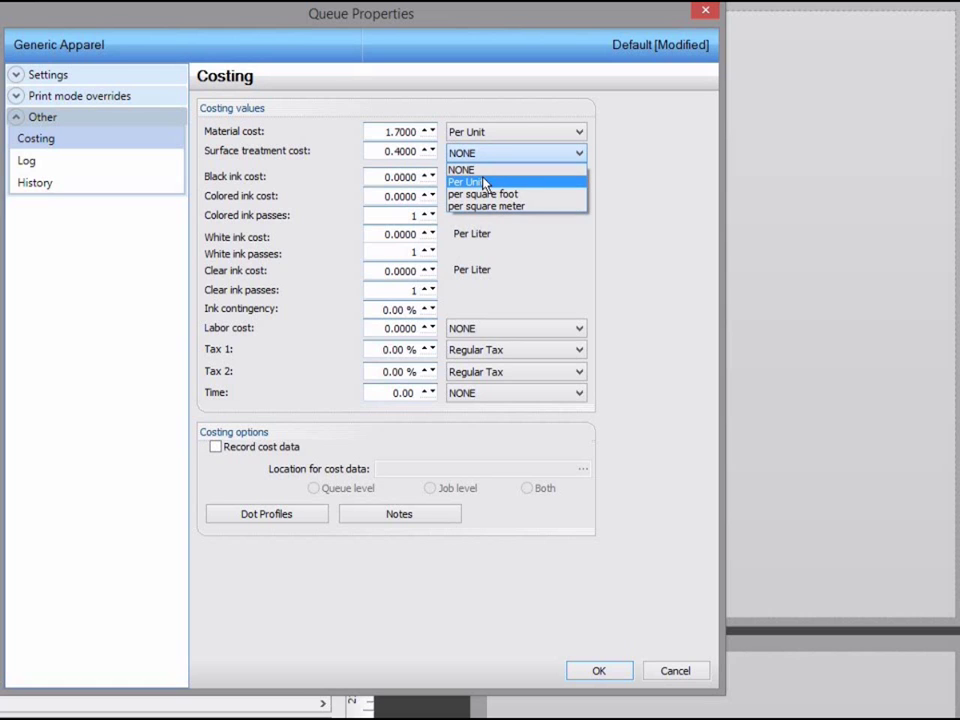
{"action": "left_click", "coordinate": [487, 182]}
Set ink costs to 400/400/450 per liter with a 10% ink contingency.
{"action": "double_click", "coordinate": [416, 180]}
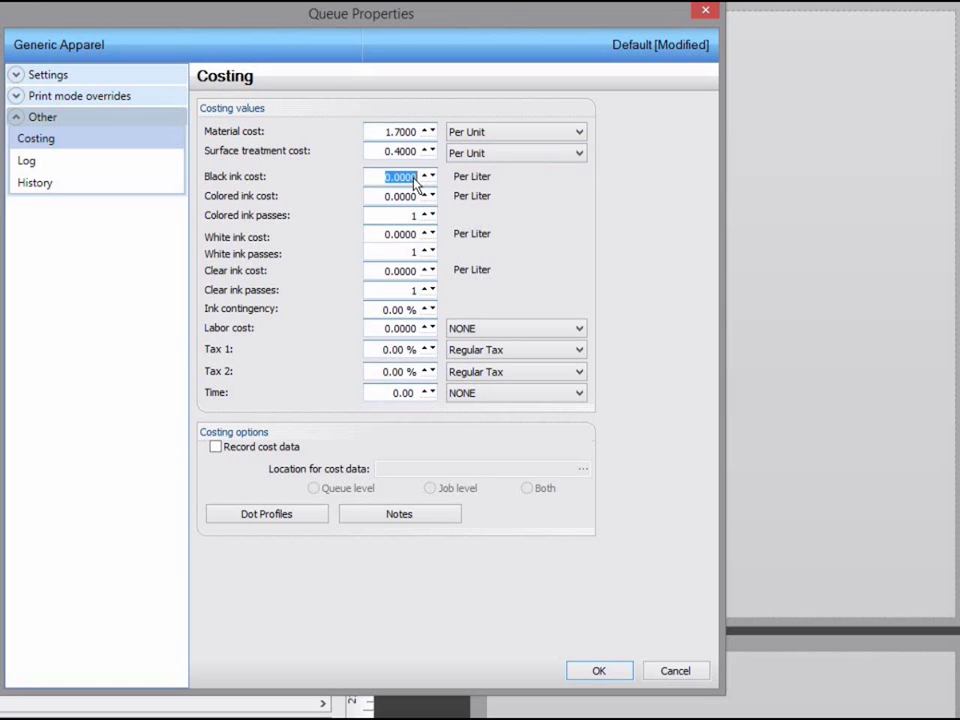
{"action": "type", "text": "."}
{"action": "type", "text": "00"}
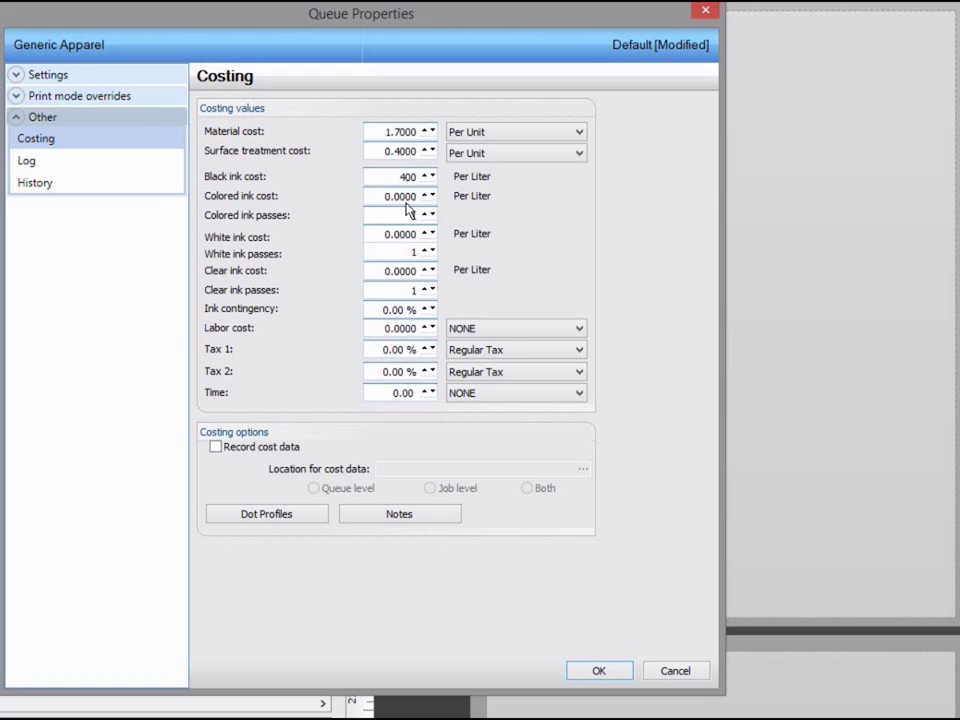
{"action": "double_click", "coordinate": [406, 197]}
{"action": "type", "text": "400"}
{"action": "double_click", "coordinate": [405, 240]}
{"action": "type", "text": "45"}
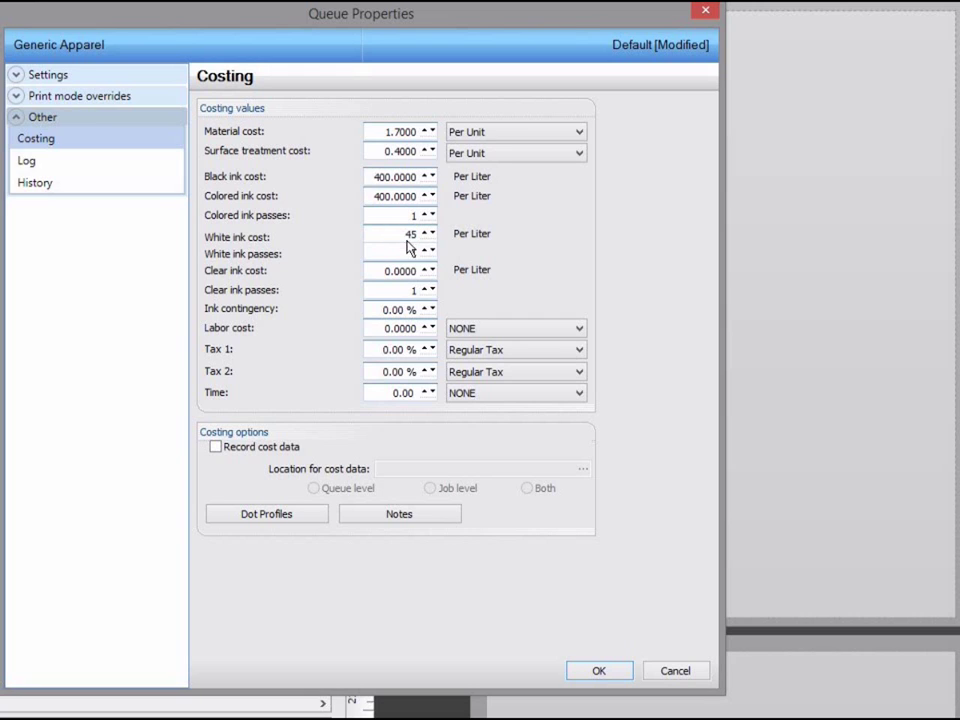
{"action": "type", "text": "0"}
{"action": "left_click", "coordinate": [406, 314]}
{"action": "type", "text": "1"}
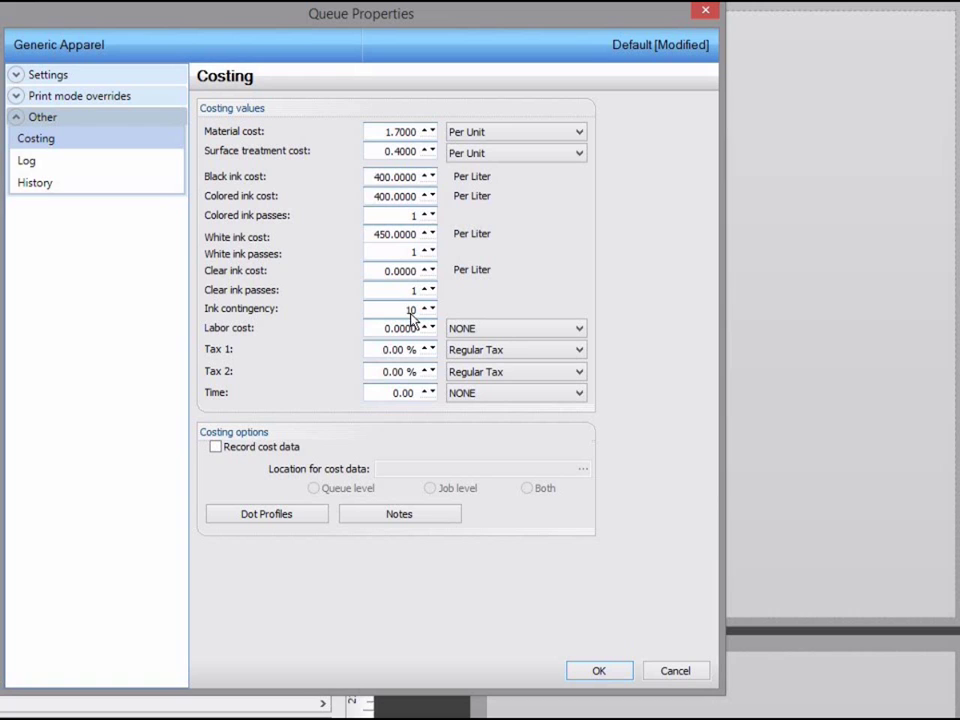
{"action": "type", "text": "0"}
Set labor to 2 per unit and Tax 1 to 15%, and turn on Record cost data.
{"action": "left_click", "coordinate": [407, 330]}
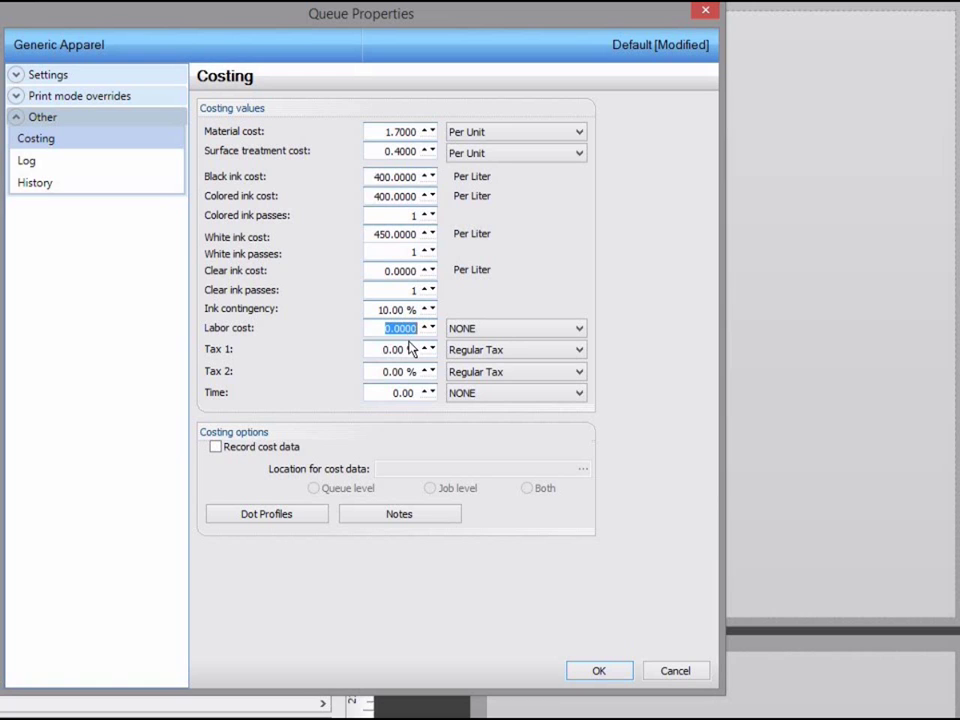
{"action": "type", "text": "2"}
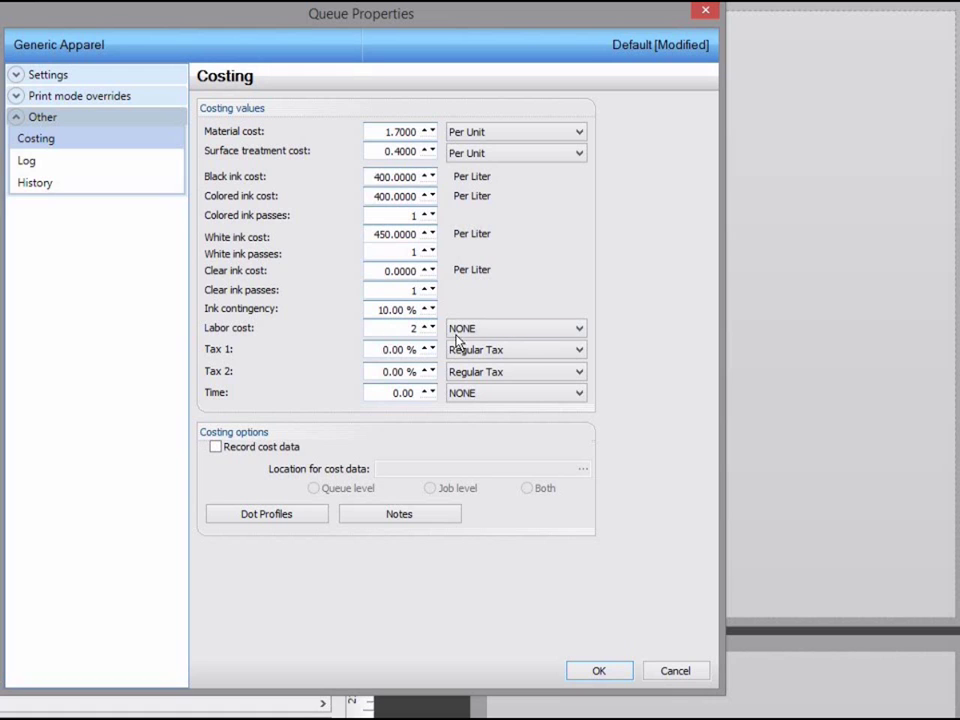
{"action": "left_click", "coordinate": [467, 332]}
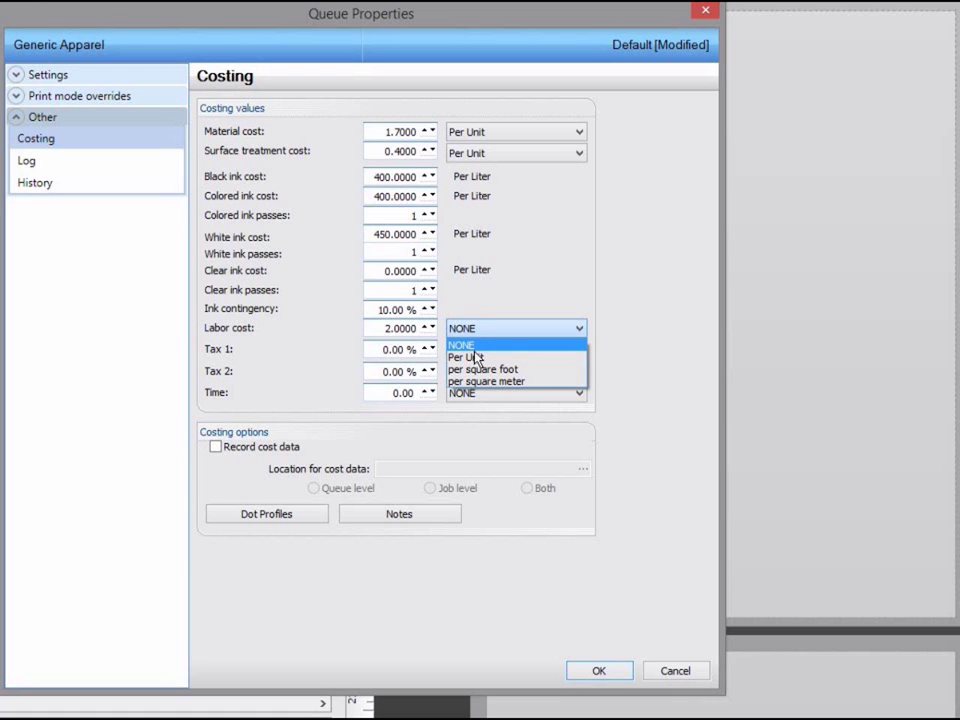
{"action": "left_click", "coordinate": [468, 358]}
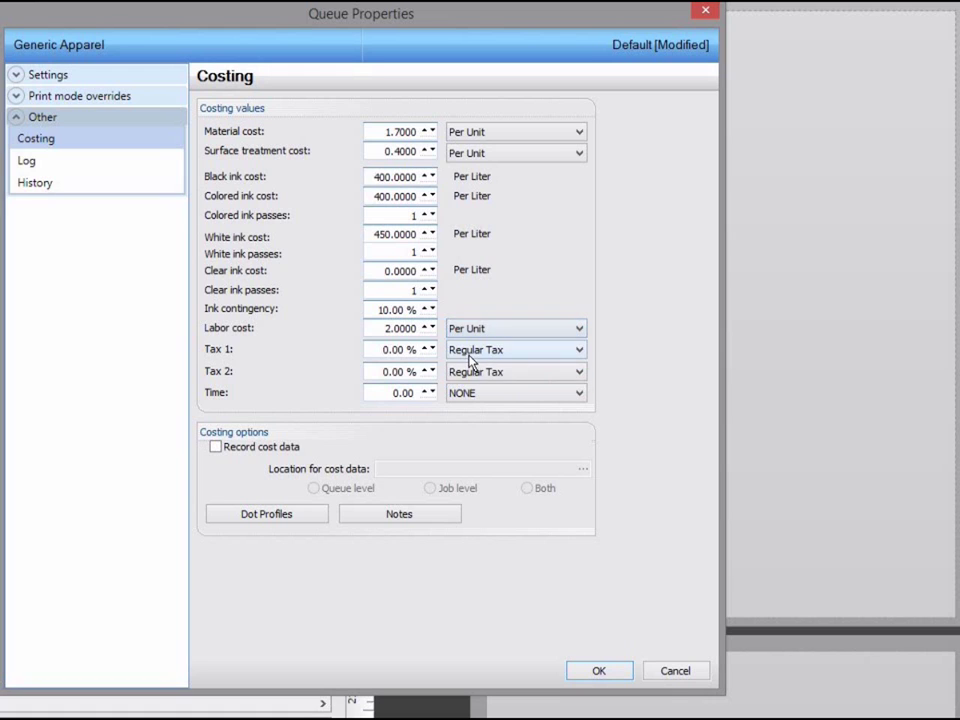
{"action": "double_click", "coordinate": [399, 349]}
{"action": "type", "text": "15"}
{"action": "left_click", "coordinate": [405, 375]}
{"action": "left_click", "coordinate": [274, 452]}
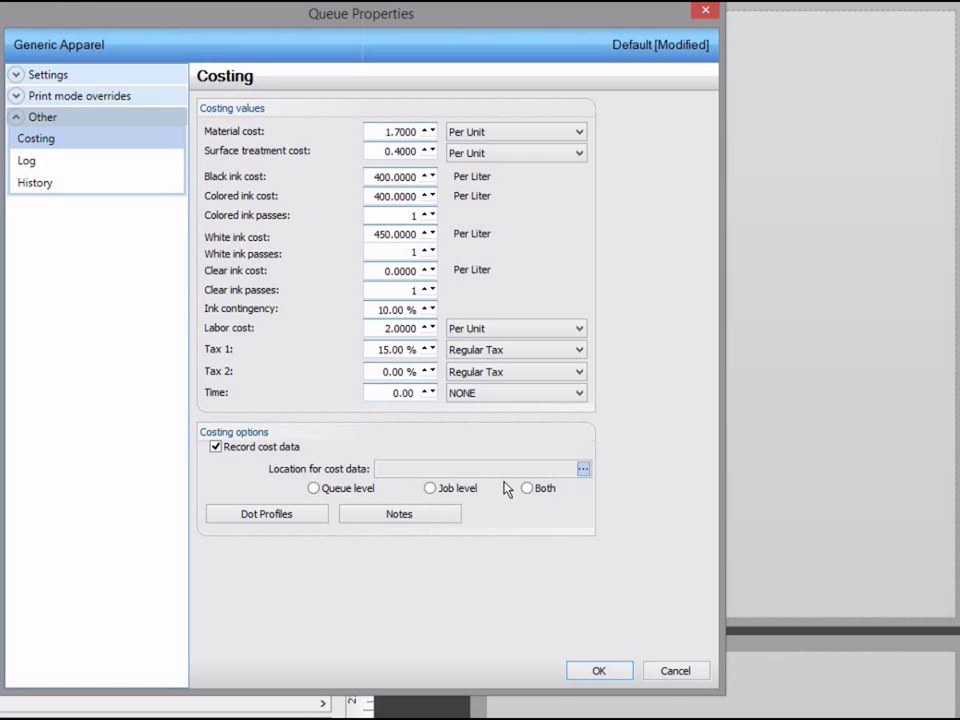
Turn off cost-data recording, then add 1723-178.jpg to the Black Shirts Best layout and select it.
{"action": "left_click", "coordinate": [288, 452]}
{"action": "left_click", "coordinate": [599, 671]}
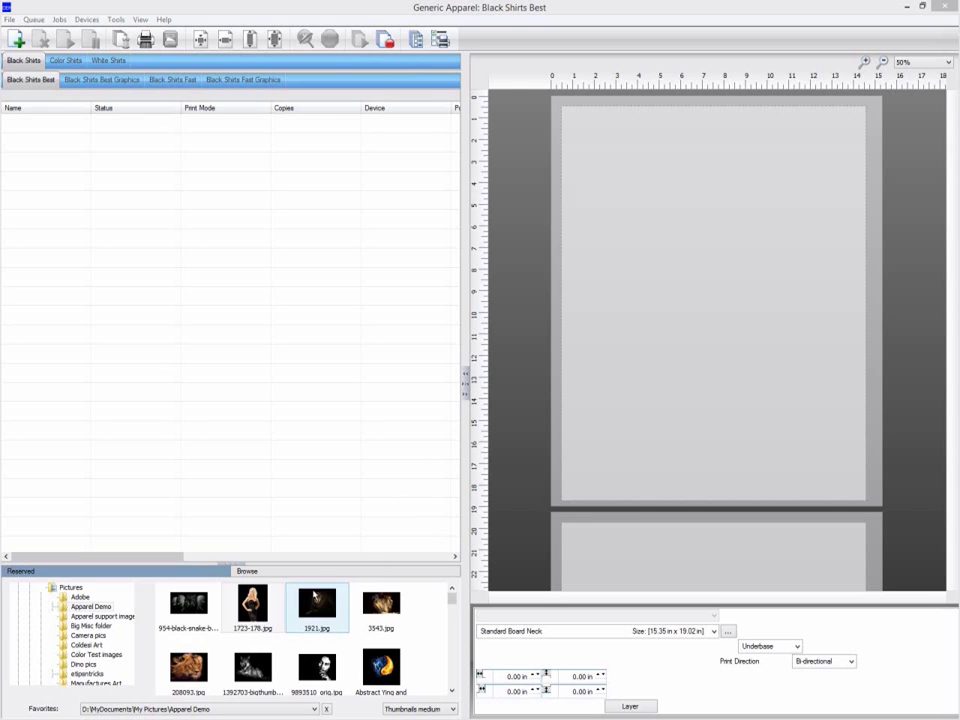
{"action": "left_click_drag", "start_coordinate": [252, 605], "coordinate": [625, 333]}
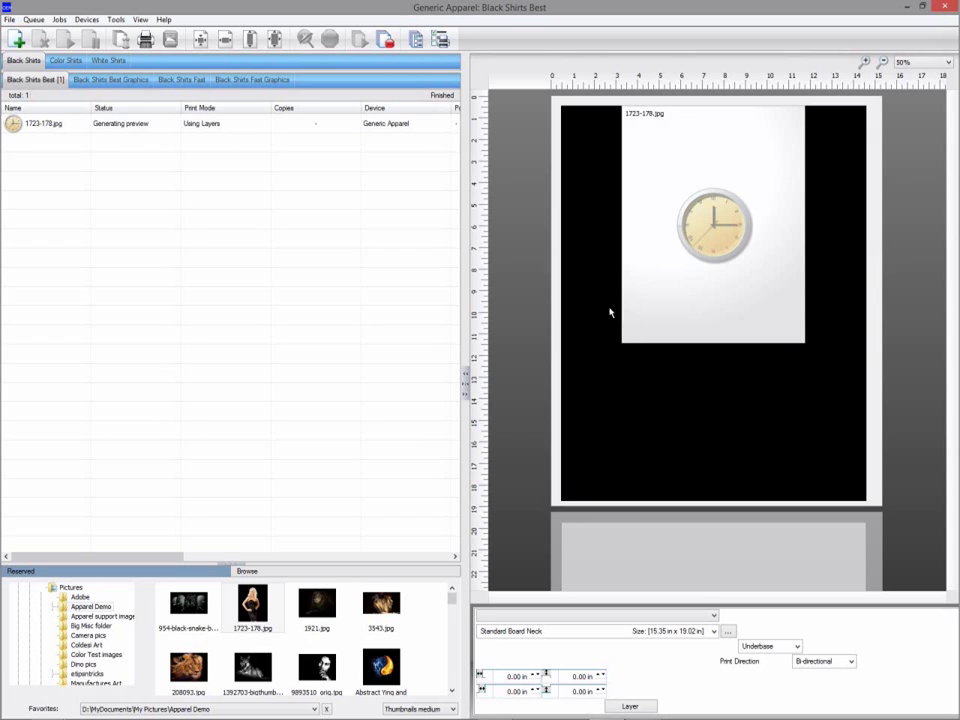
{"action": "left_click", "coordinate": [360, 124]}
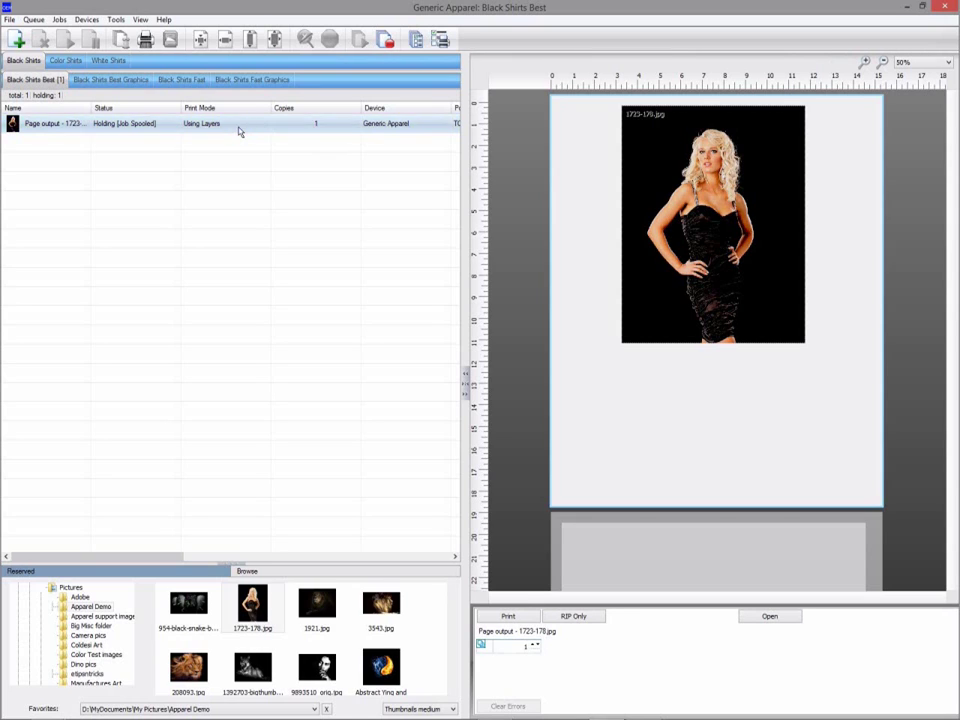
{"action": "right_click", "coordinate": [239, 131]}
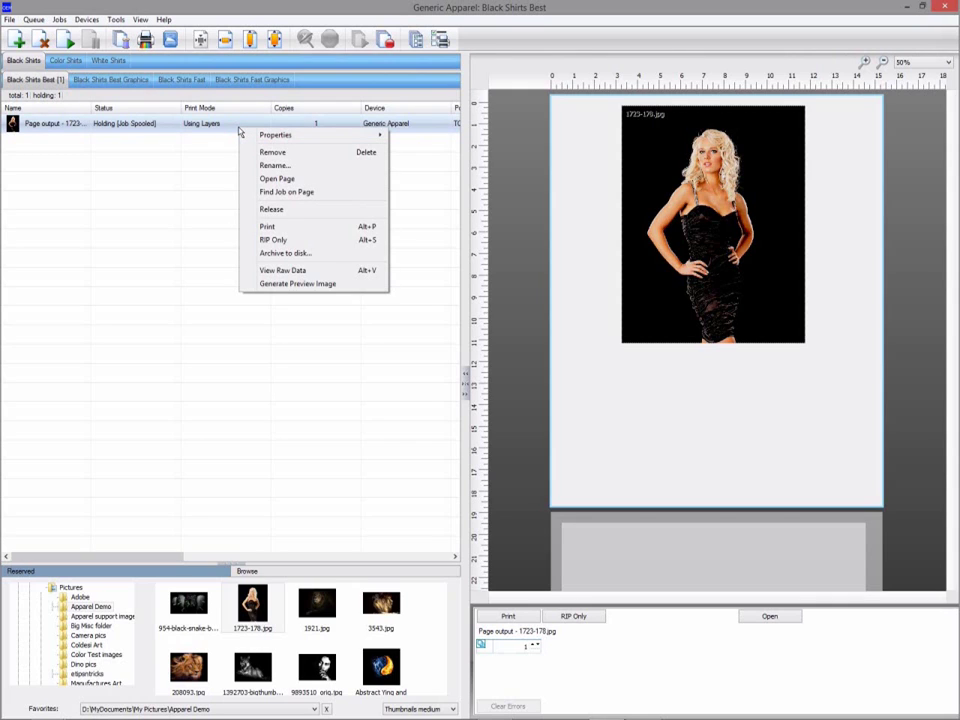
{"action": "mouse_move", "coordinate": [279, 135]}
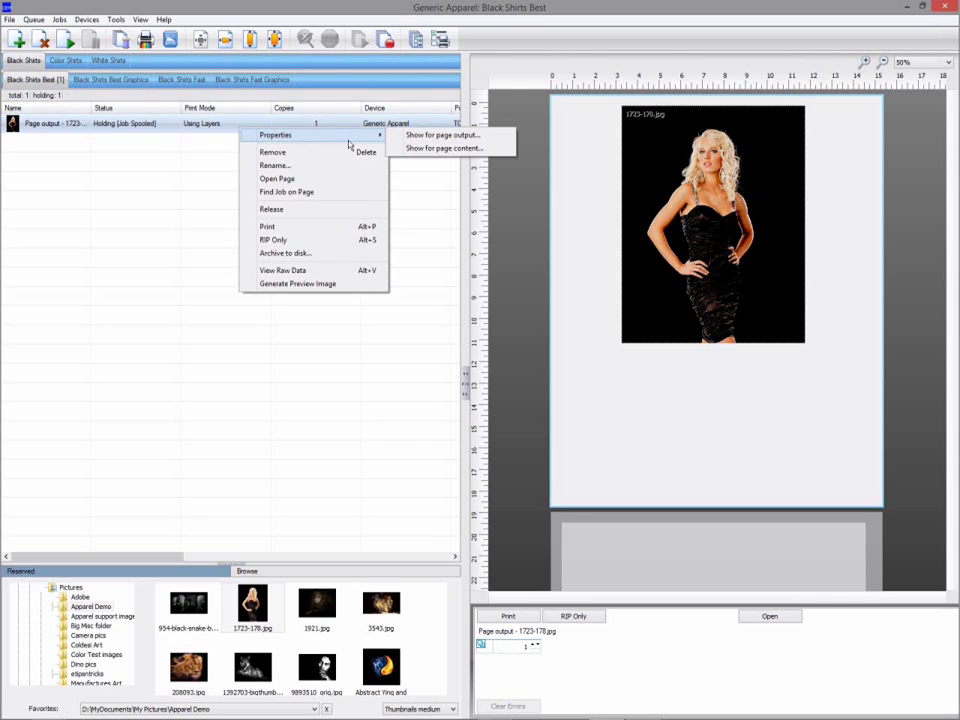
{"action": "left_click", "coordinate": [413, 148]}
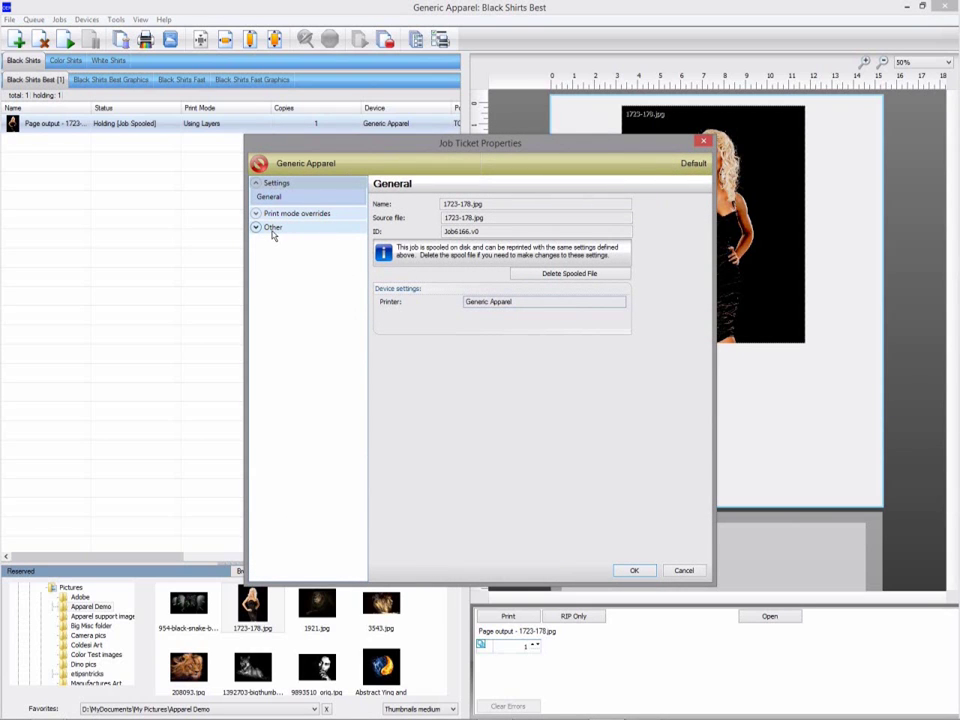
{"action": "left_click", "coordinate": [271, 230]}
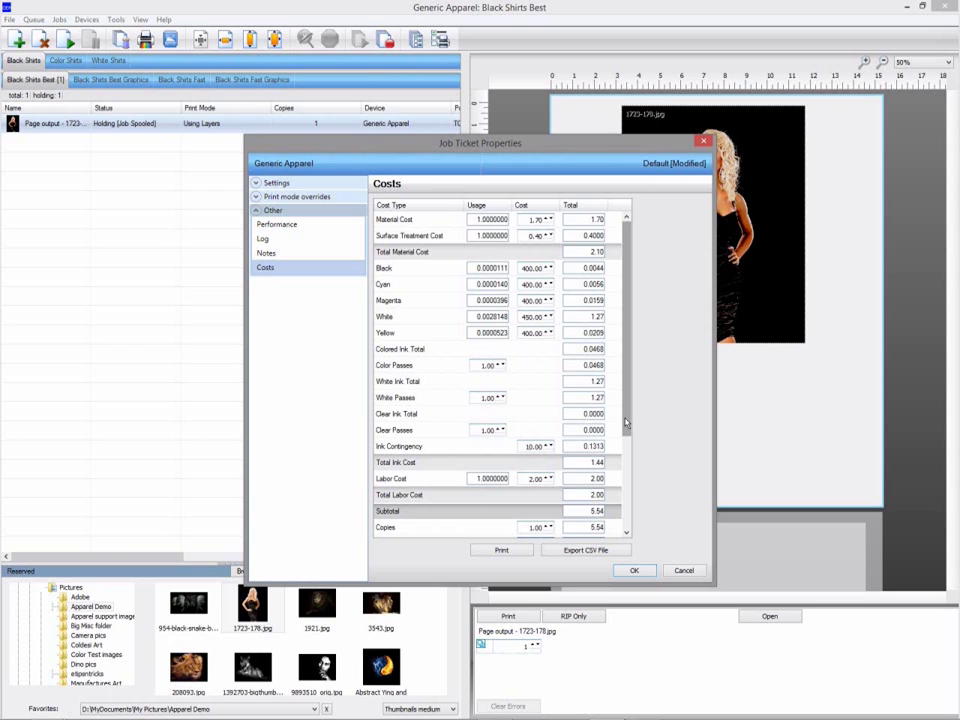
{"action": "left_click_drag", "start_coordinate": [626, 423], "coordinate": [626, 509]}
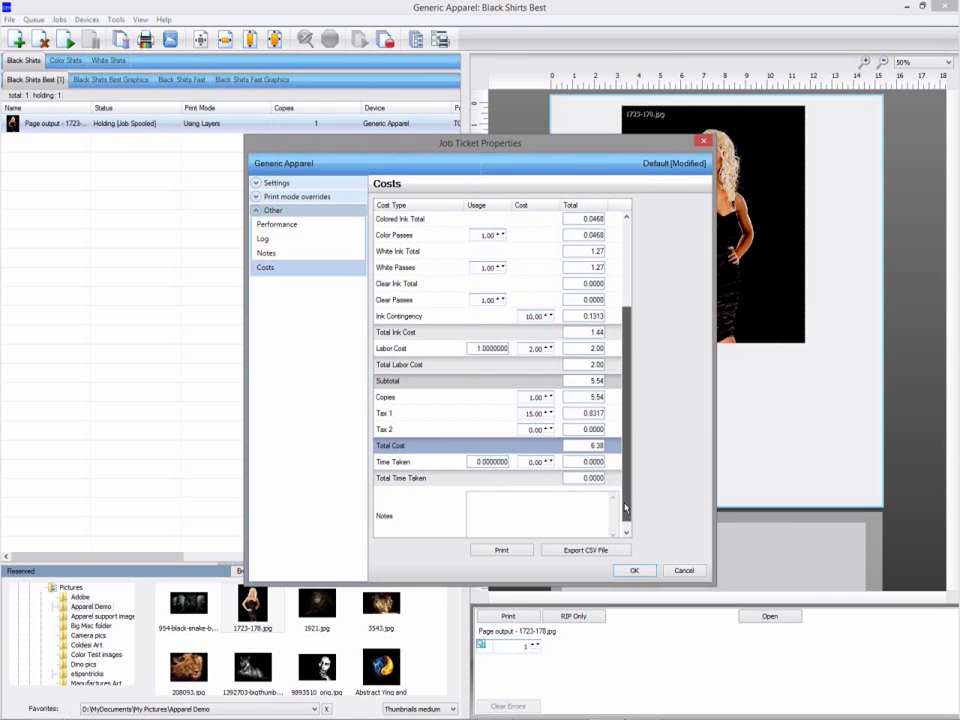
{"action": "left_click_drag", "start_coordinate": [626, 509], "coordinate": [629, 417]}
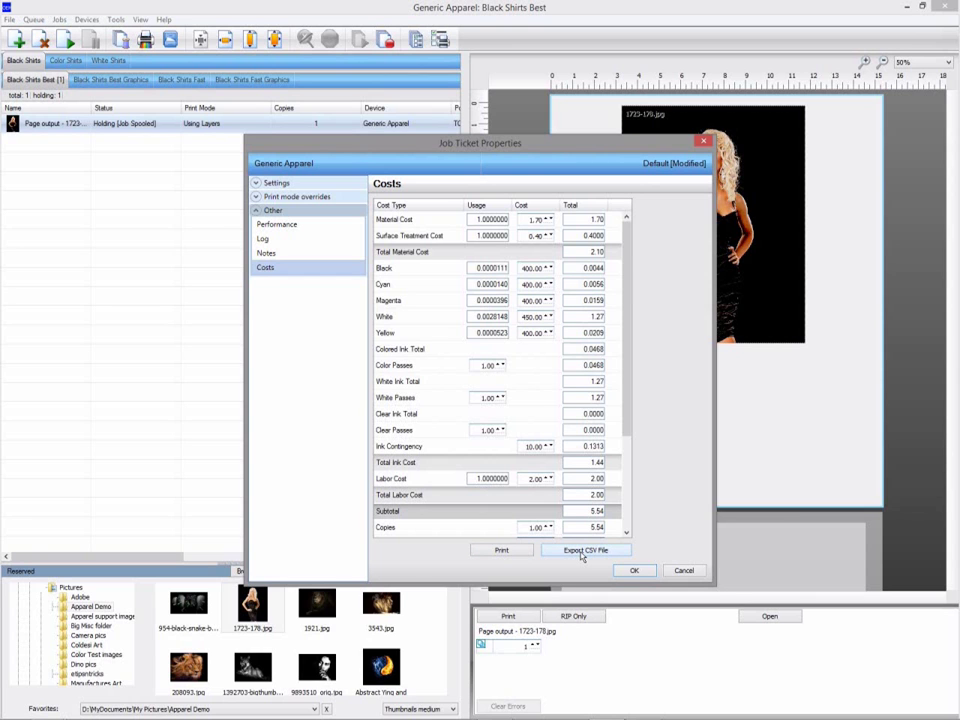
{"action": "left_click", "coordinate": [582, 553]}
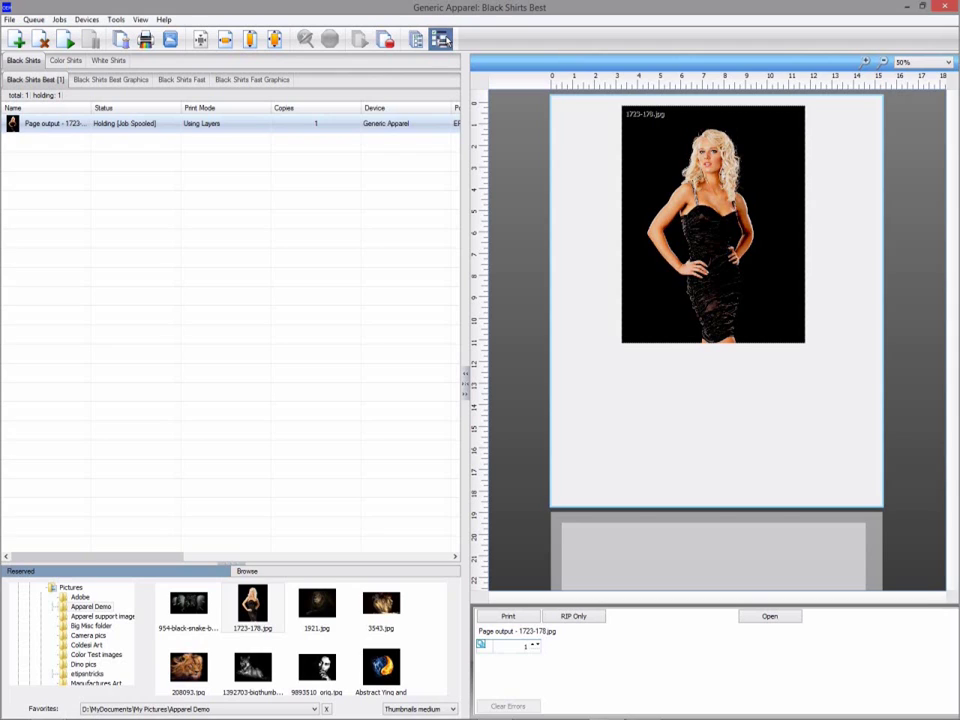
{"action": "left_click", "coordinate": [442, 40]}
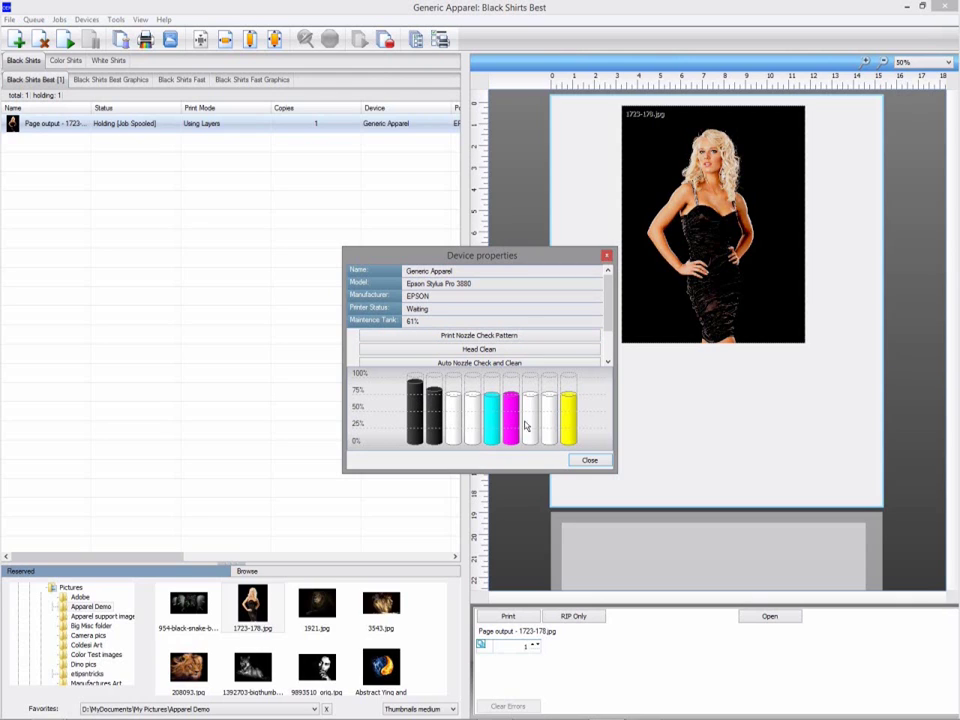
{"action": "left_click", "coordinate": [609, 316]}
{"action": "left_click_drag", "start_coordinate": [609, 316], "coordinate": [606, 338]}
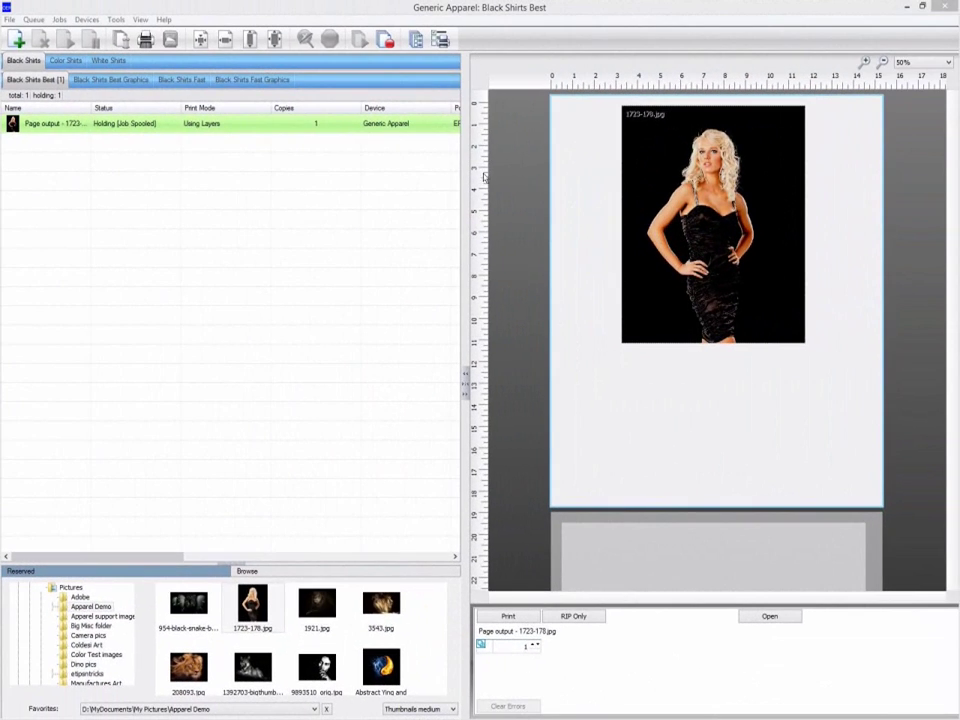
Enter the Gmail account address and its password for order retrieval, and set the interval to 5.
{"action": "left_click", "coordinate": [10, 20]}
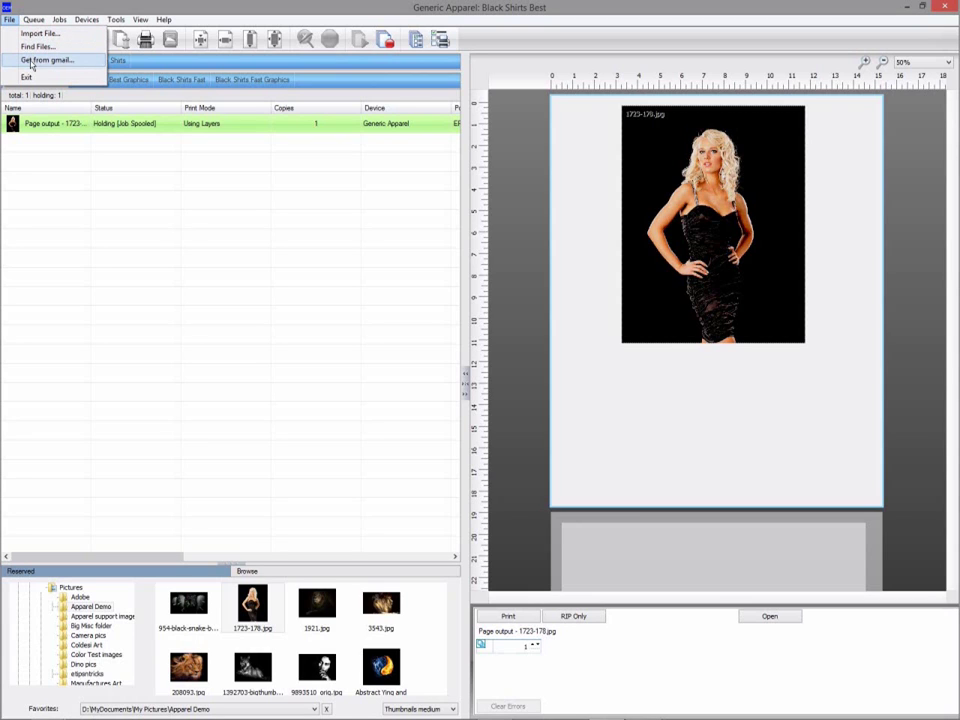
{"action": "left_click", "coordinate": [32, 61]}
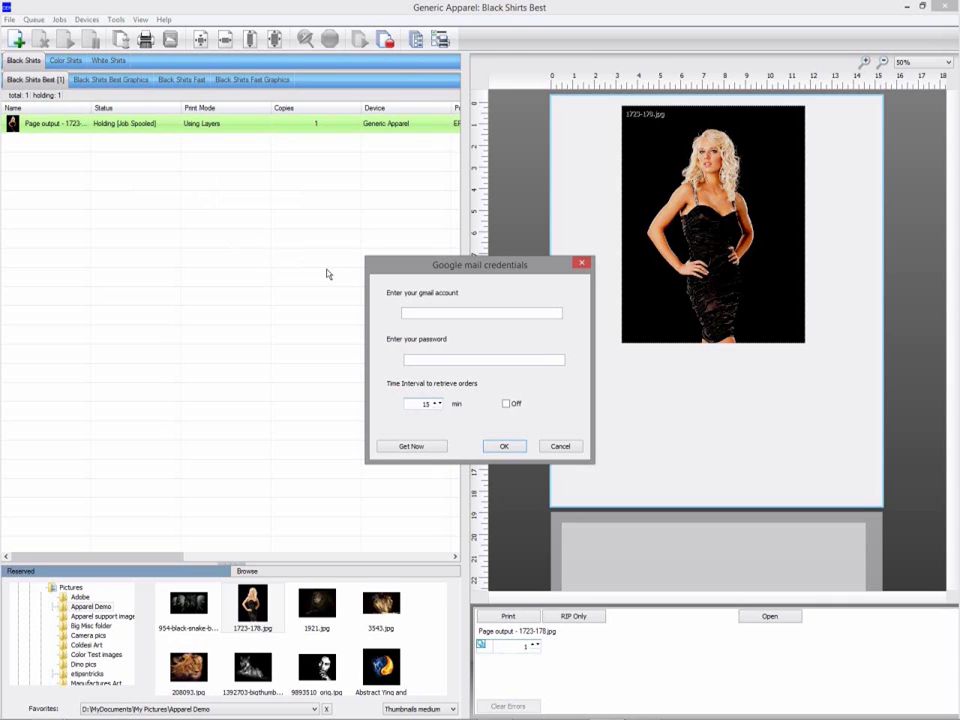
{"action": "left_click", "coordinate": [426, 314]}
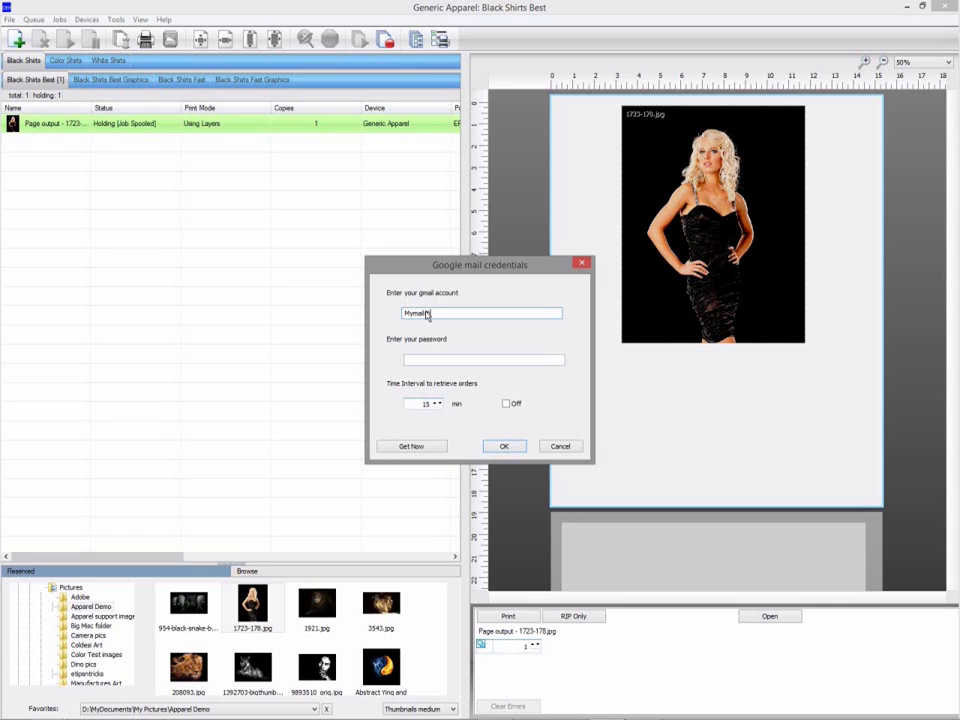
{"action": "left_click", "coordinate": [444, 362]}
{"action": "type", "text": "*****"}
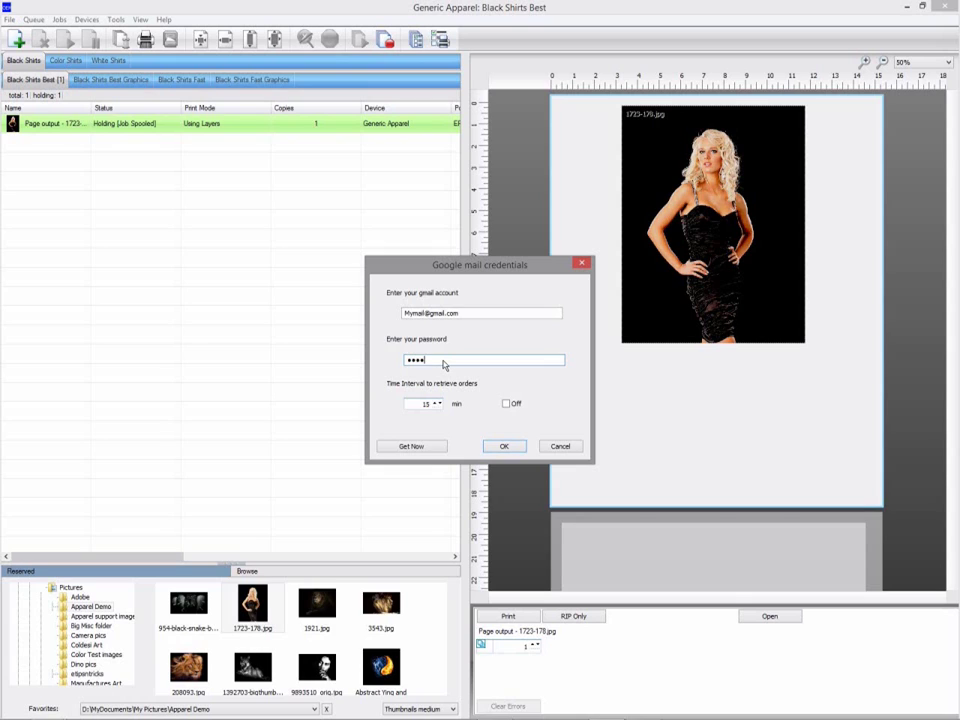
{"action": "type", "text": "****"}
{"action": "double_click", "coordinate": [424, 407]}
{"action": "type", "text": "3"}
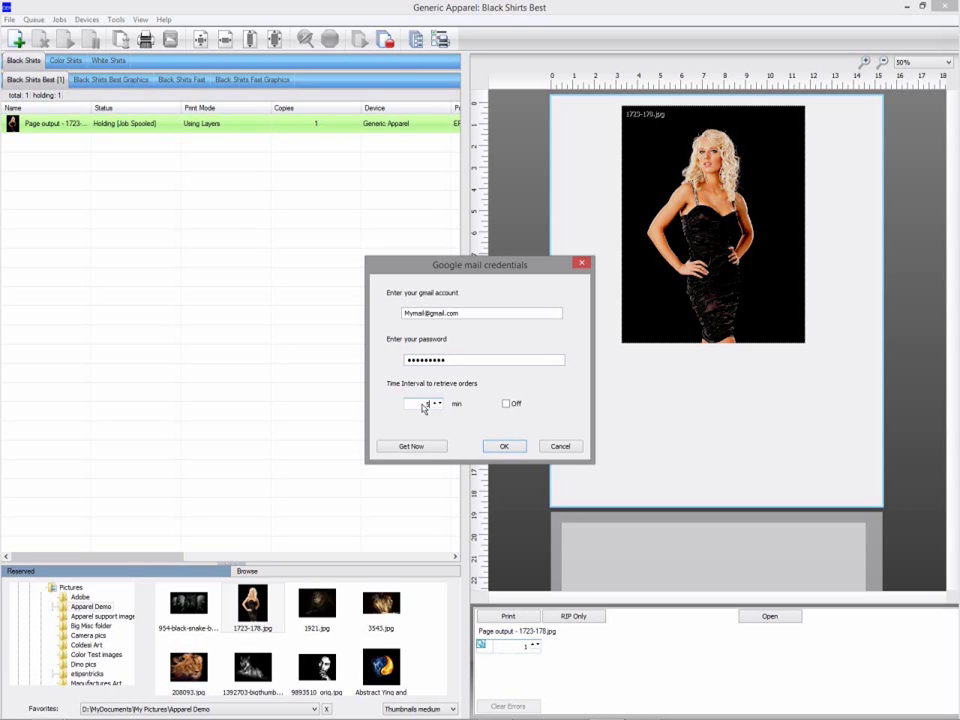
{"action": "key", "text": "BackSpace"}
{"action": "type", "text": "5"}
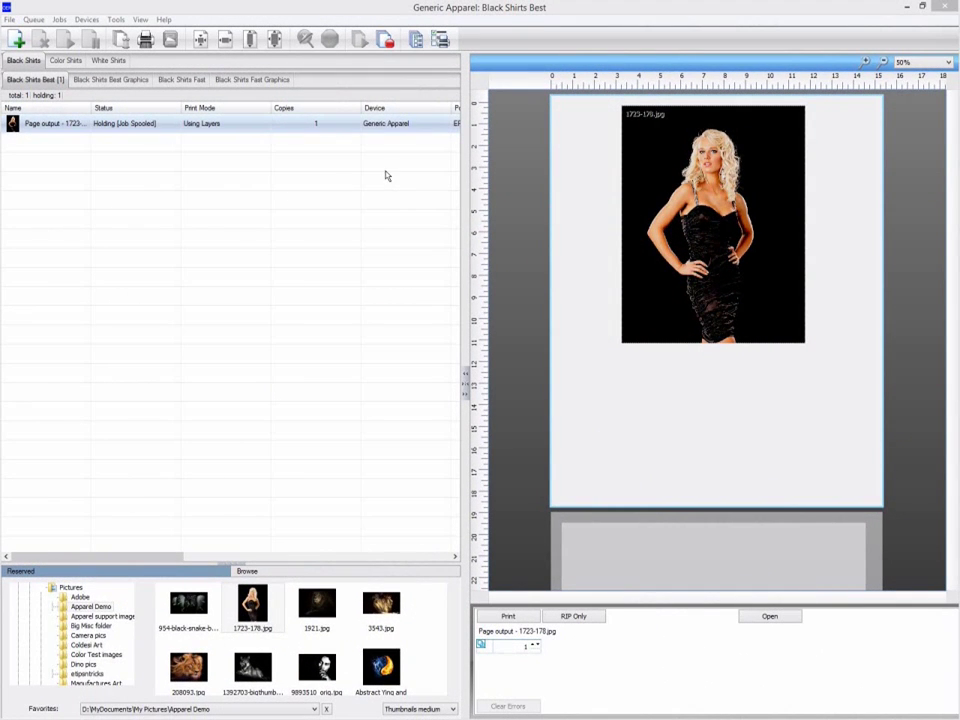
Run an online update check in Manage Devices and confirm the Generic Apparel 4.200 package is current.
{"action": "left_click", "coordinate": [86, 20]}
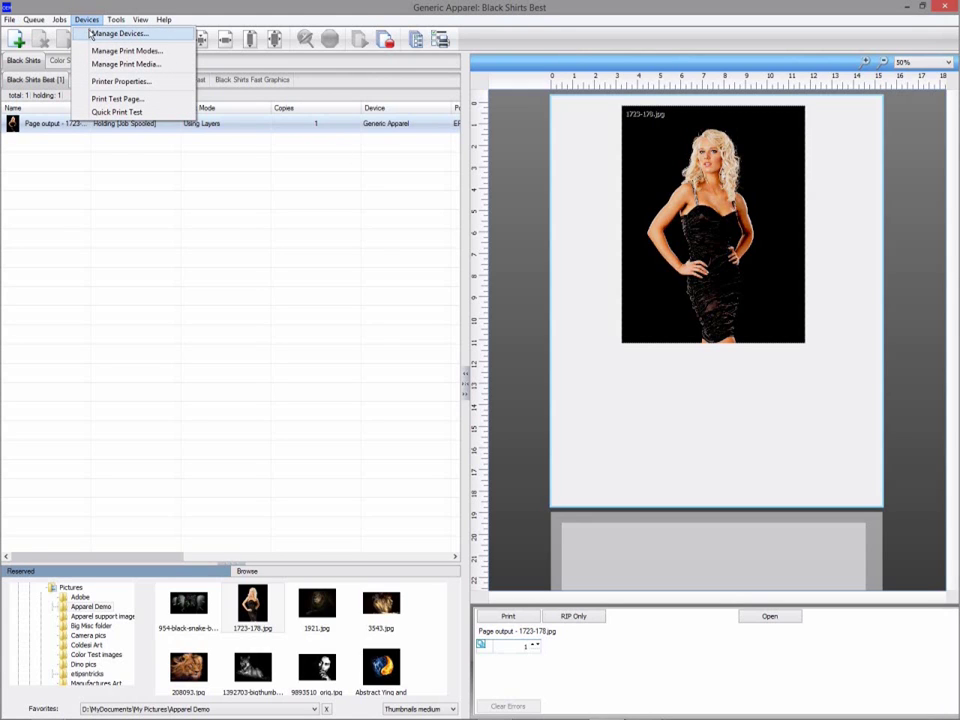
{"action": "left_click", "coordinate": [92, 33]}
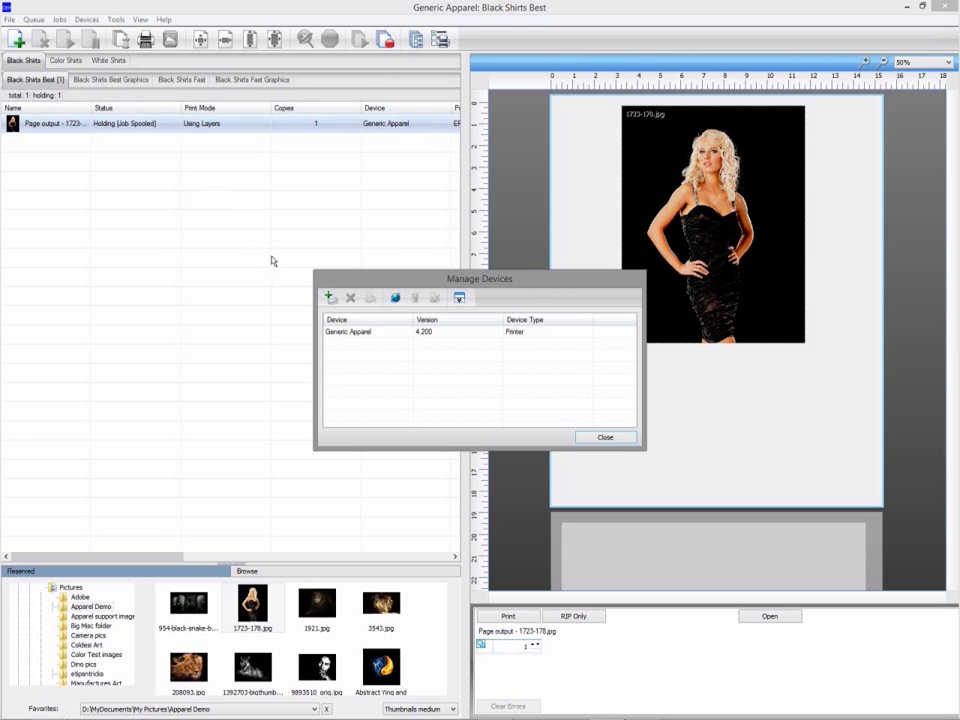
{"action": "left_click", "coordinate": [397, 300]}
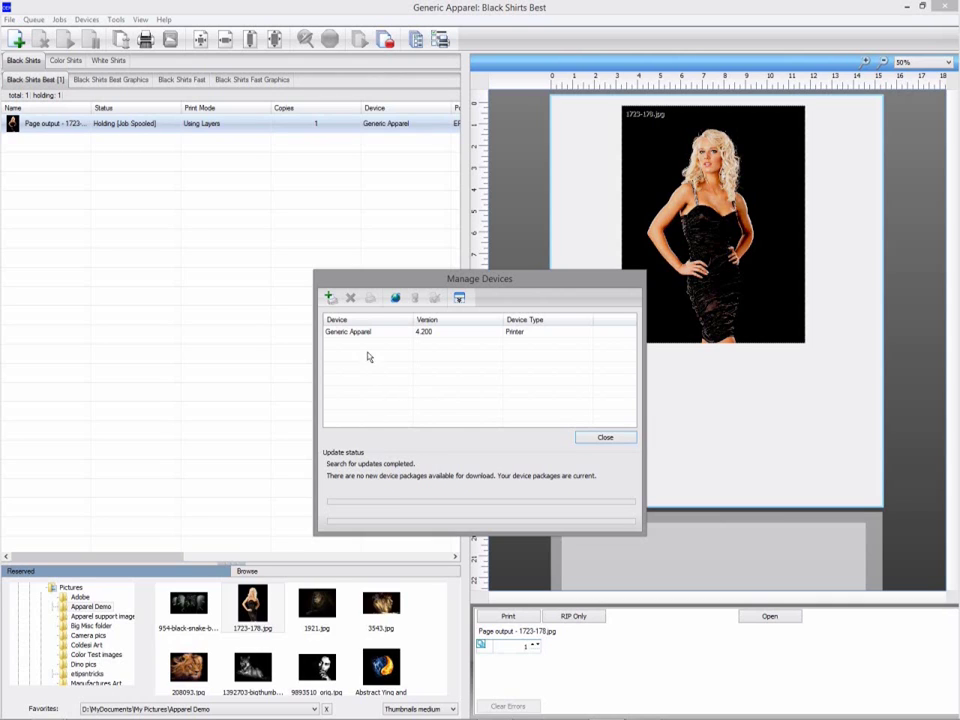
{"action": "left_click", "coordinate": [427, 332]}
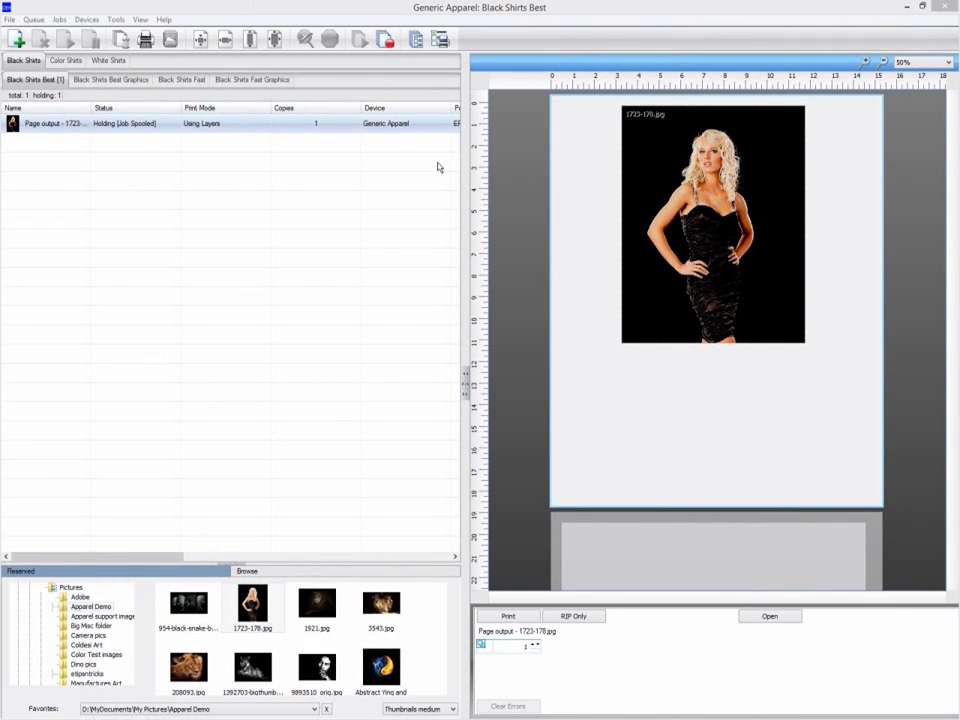
Update the license file from the Help menu, backing up the old one as productp.bak.
{"action": "left_click", "coordinate": [163, 19]}
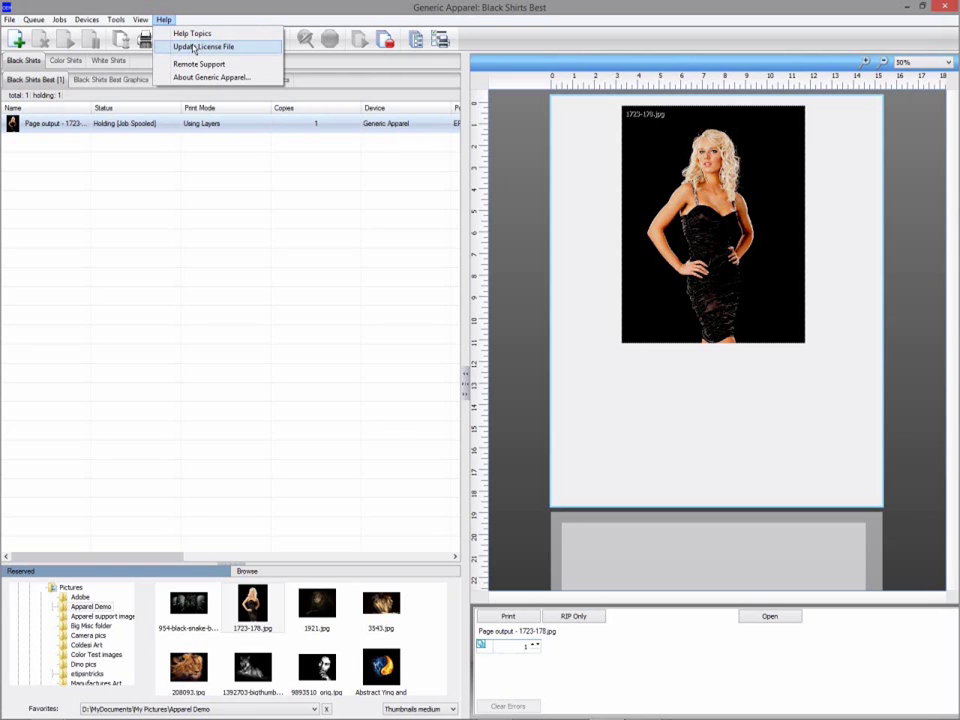
{"action": "left_click", "coordinate": [193, 47]}
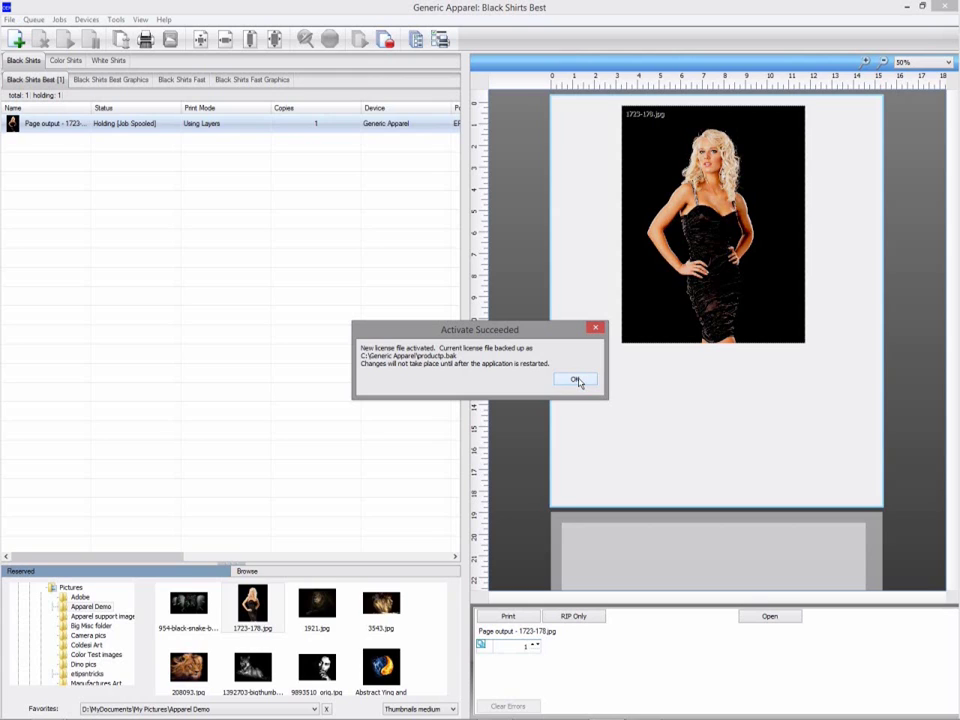
{"action": "left_click", "coordinate": [576, 380]}
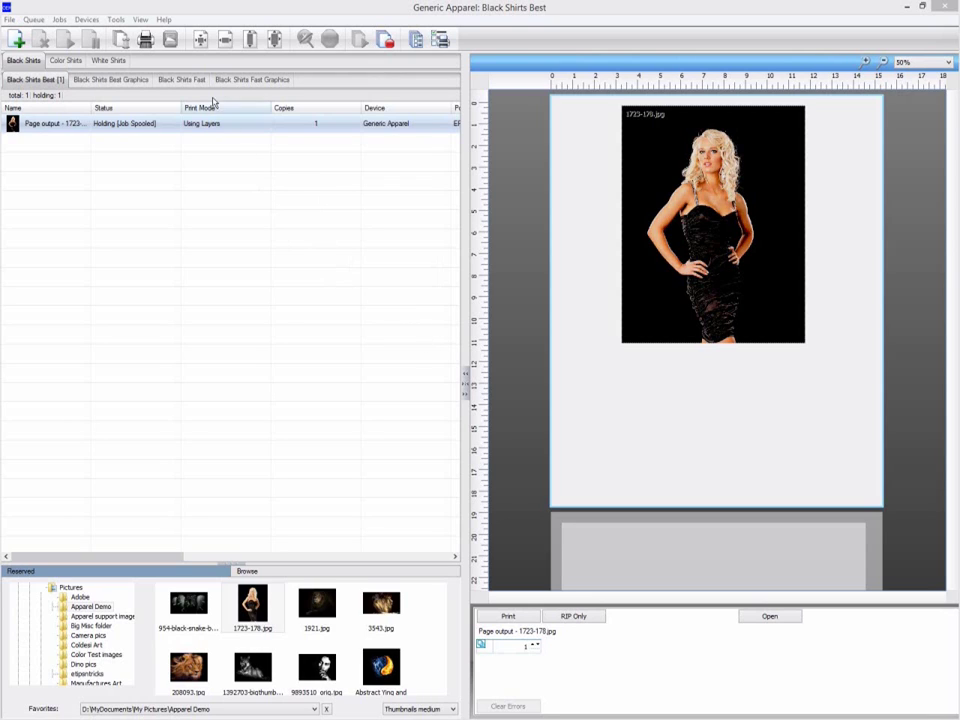
{"action": "left_click", "coordinate": [164, 20]}
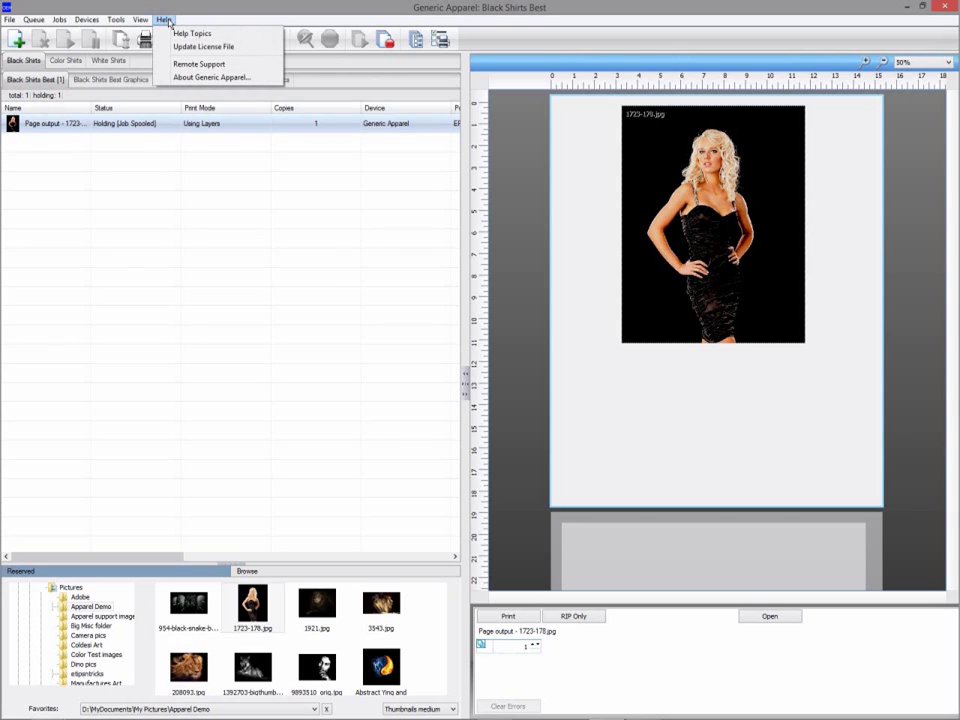
{"action": "left_click", "coordinate": [519, 378]}
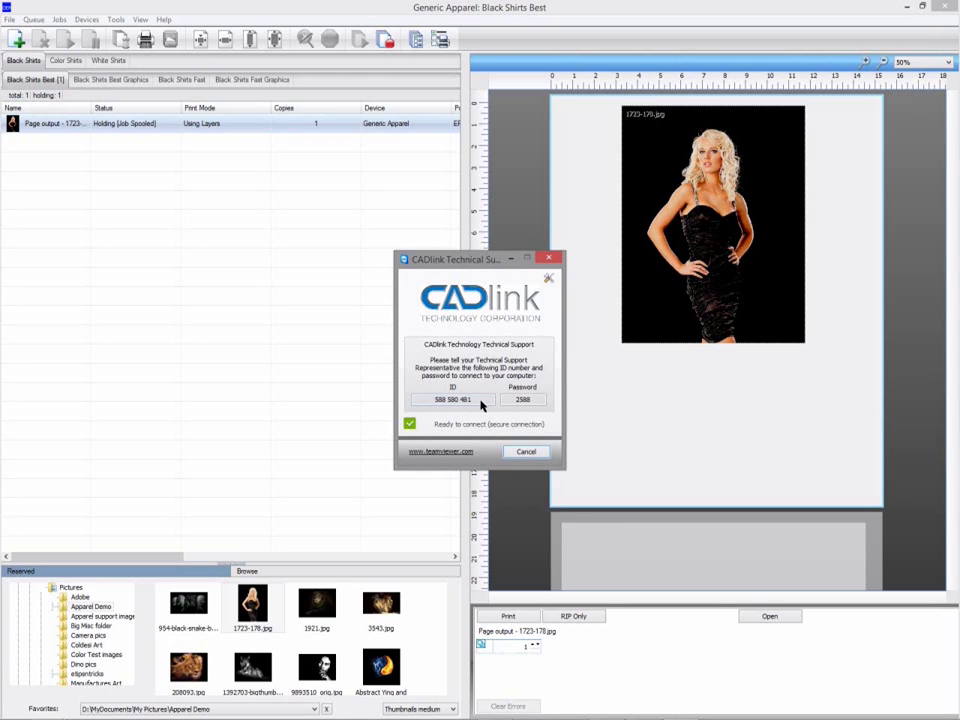
{"action": "left_click_drag", "start_coordinate": [481, 404], "coordinate": [417, 400]}
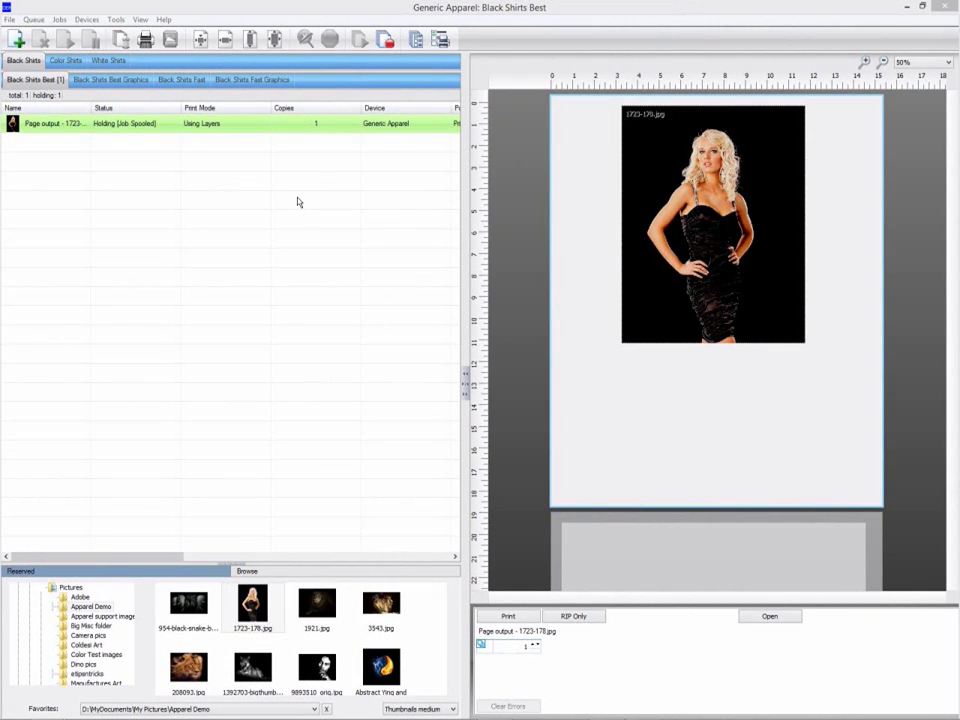
In Queue Manager, switch Black Shirts Best's port to FILE and apply it to all queues.
{"action": "left_click", "coordinate": [34, 20]}
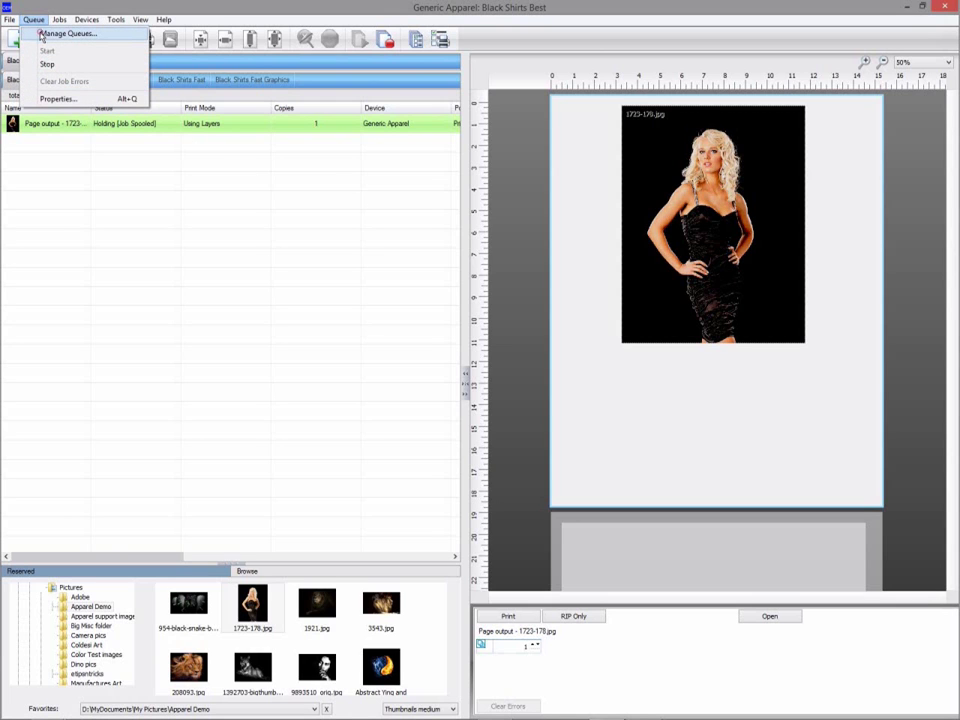
{"action": "left_click", "coordinate": [60, 33]}
{"action": "left_click", "coordinate": [450, 311]}
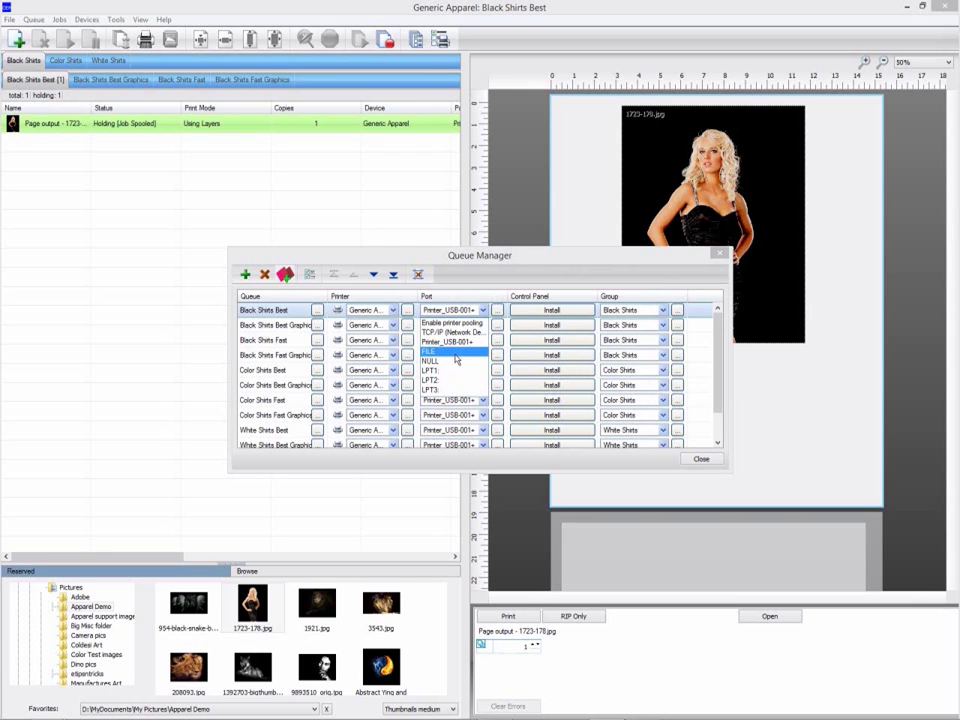
{"action": "left_click", "coordinate": [455, 354]}
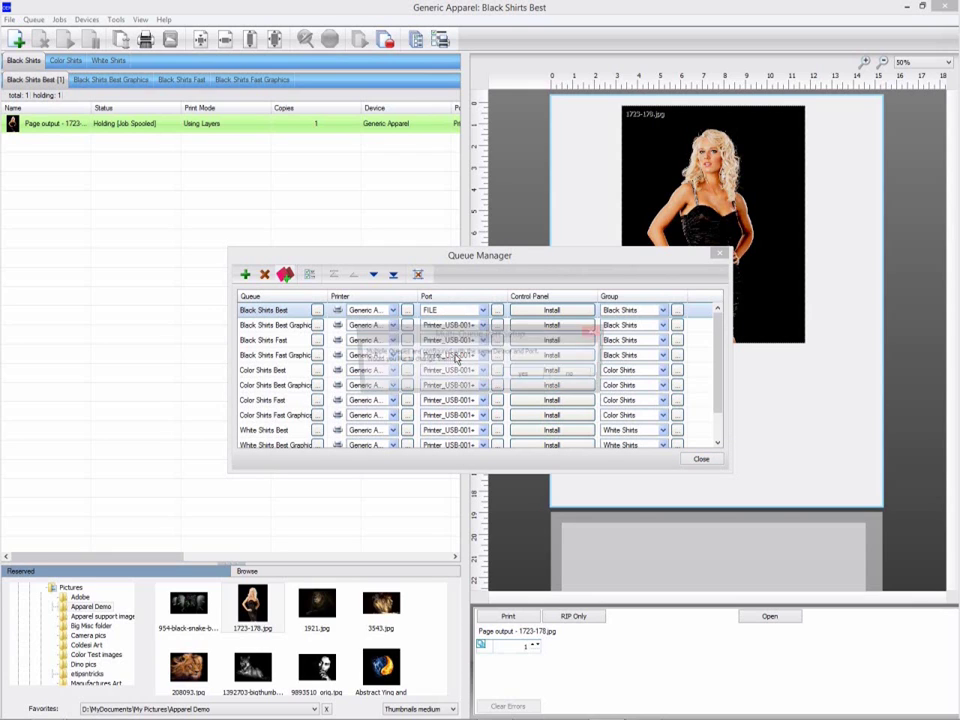
{"action": "left_click", "coordinate": [521, 375]}
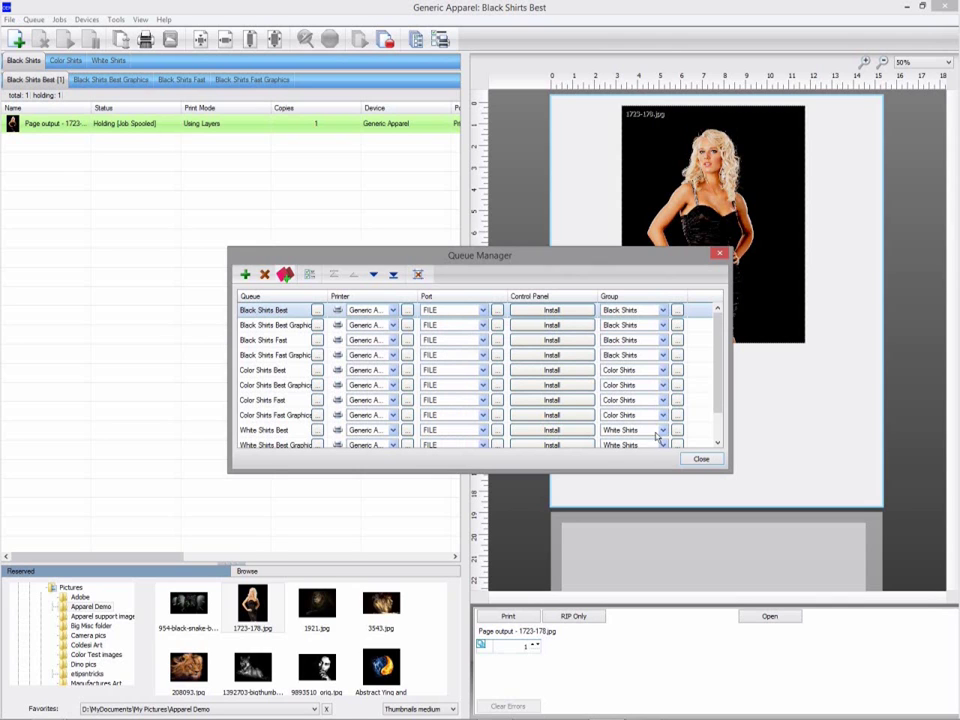
{"action": "left_click", "coordinate": [703, 459]}
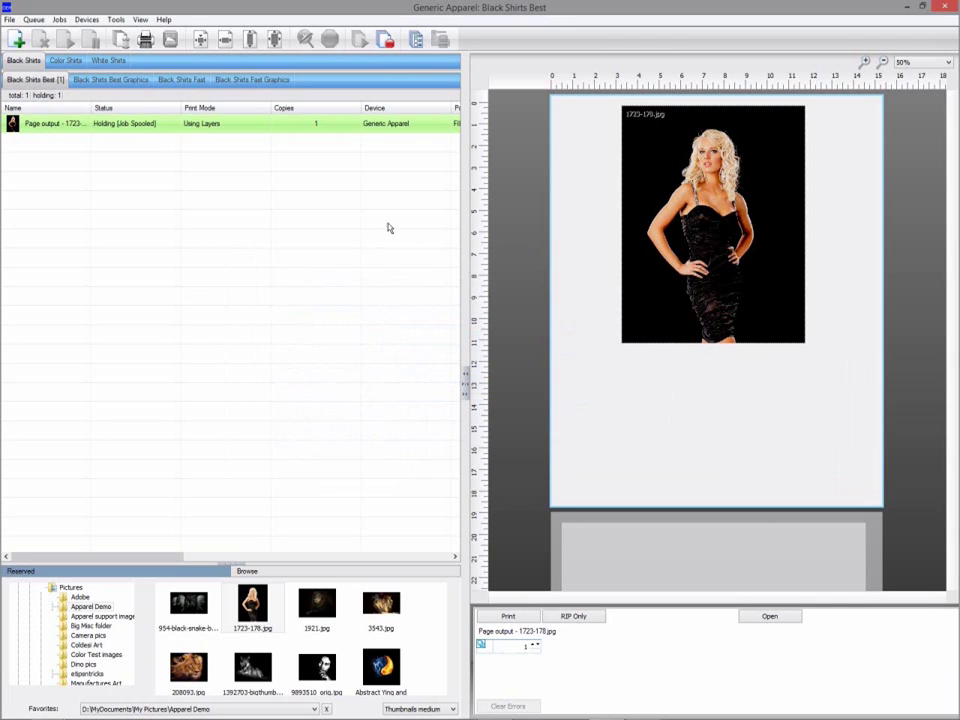
Print the held 1723-178.jpg job to a file named TestX.prn.
{"action": "right_click", "coordinate": [275, 128]}
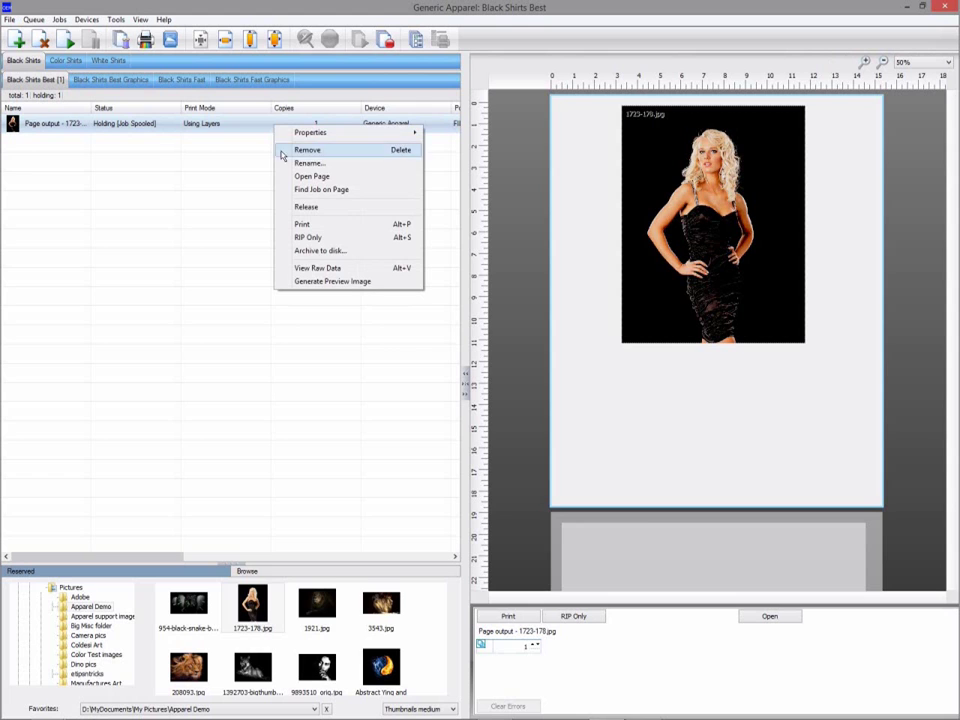
{"action": "left_click", "coordinate": [302, 226]}
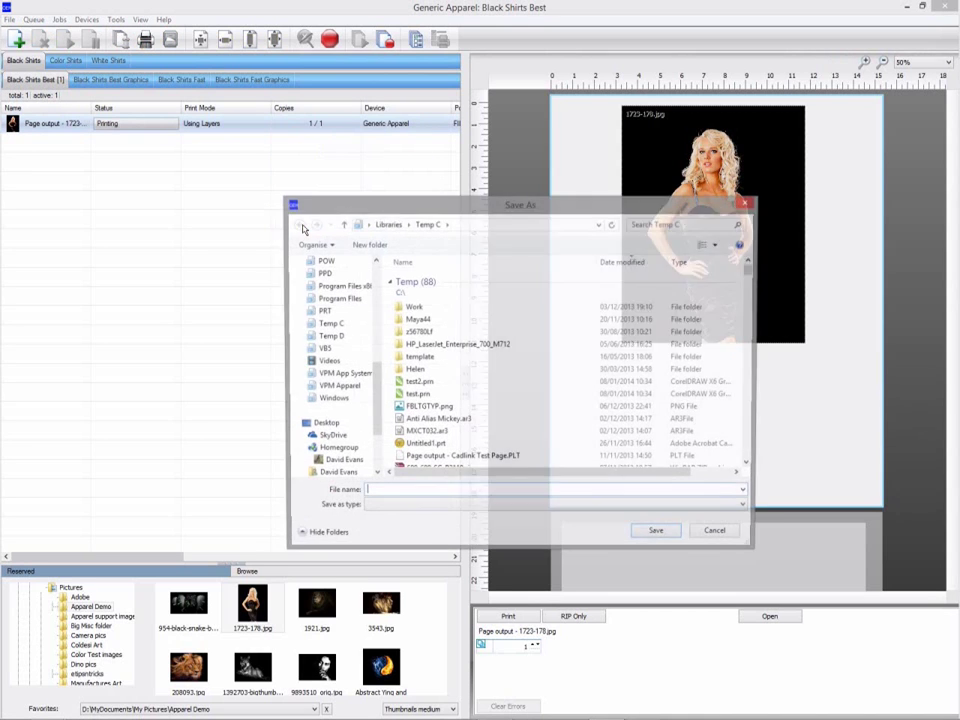
{"action": "type", "text": "TestX.prn"}
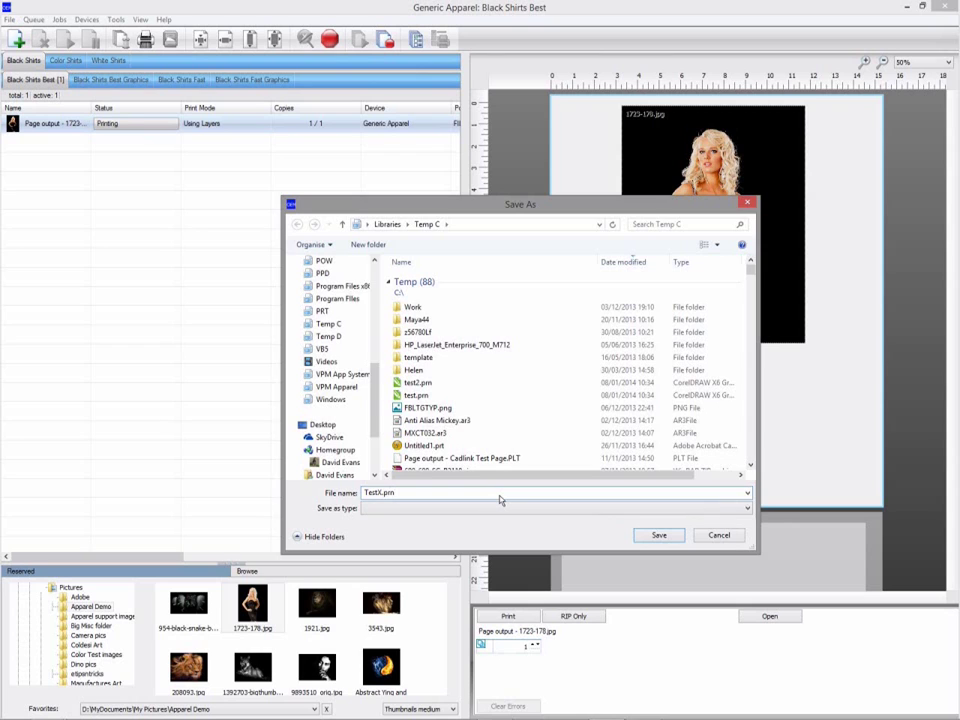
{"action": "key", "text": "Return"}
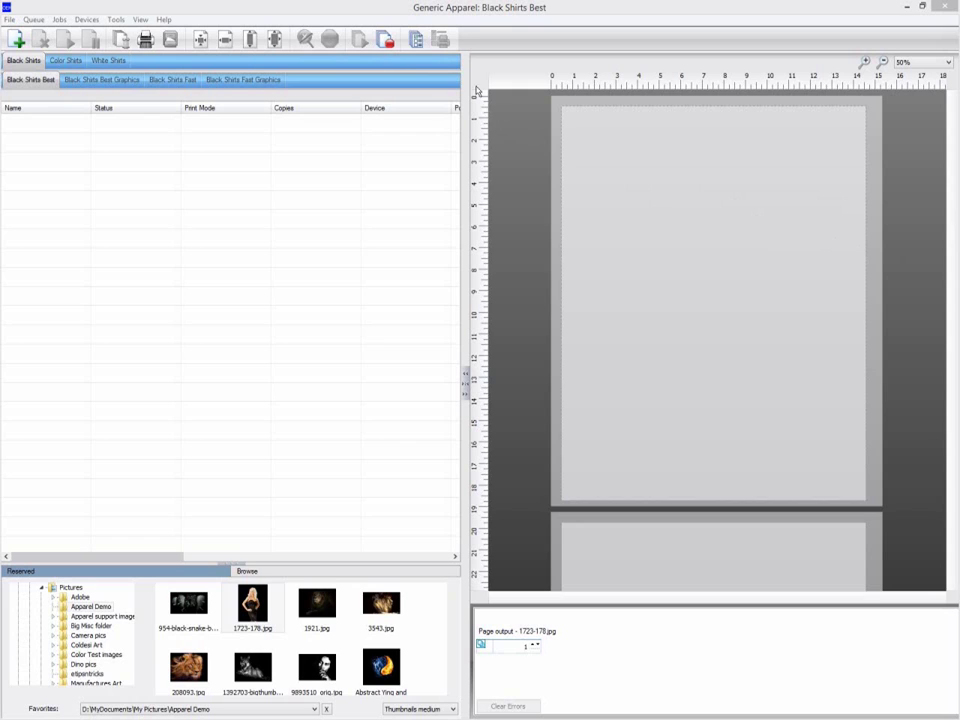
With NULL as the port, drag TestX.prn from Temp C into the Send to Port panel.
{"action": "left_click", "coordinate": [117, 20]}
{"action": "left_click", "coordinate": [138, 51]}
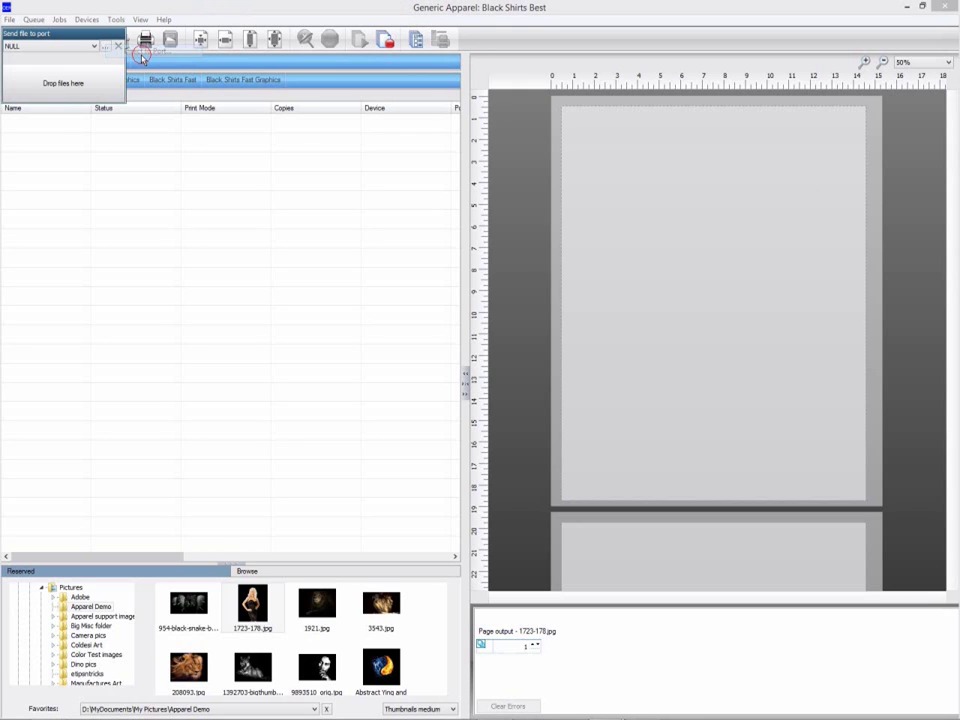
{"action": "left_click", "coordinate": [69, 47]}
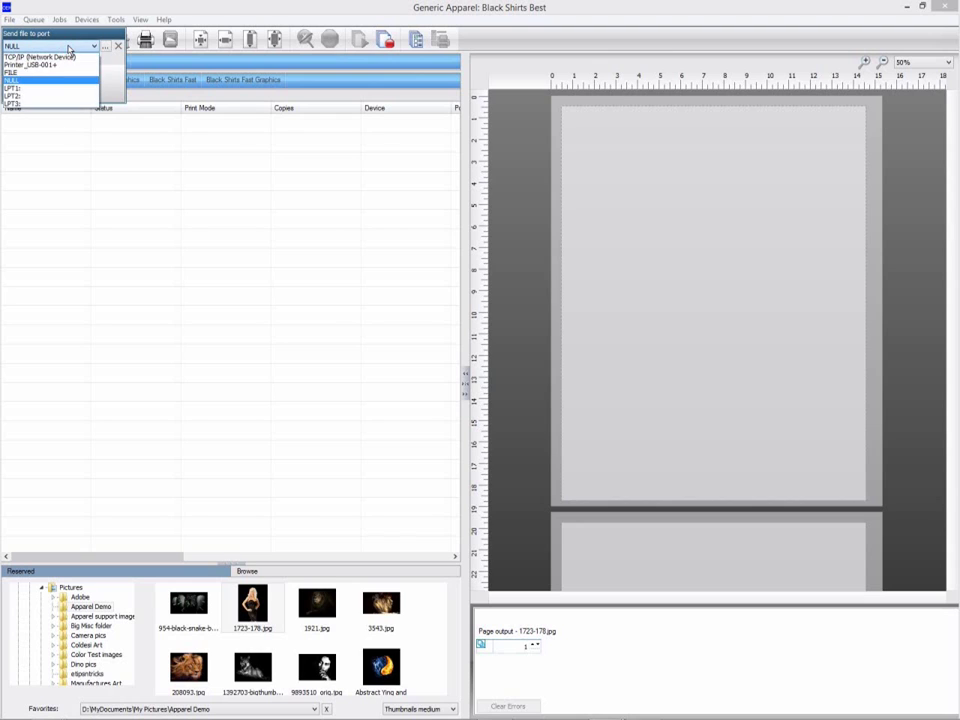
{"action": "left_click", "coordinate": [69, 47]}
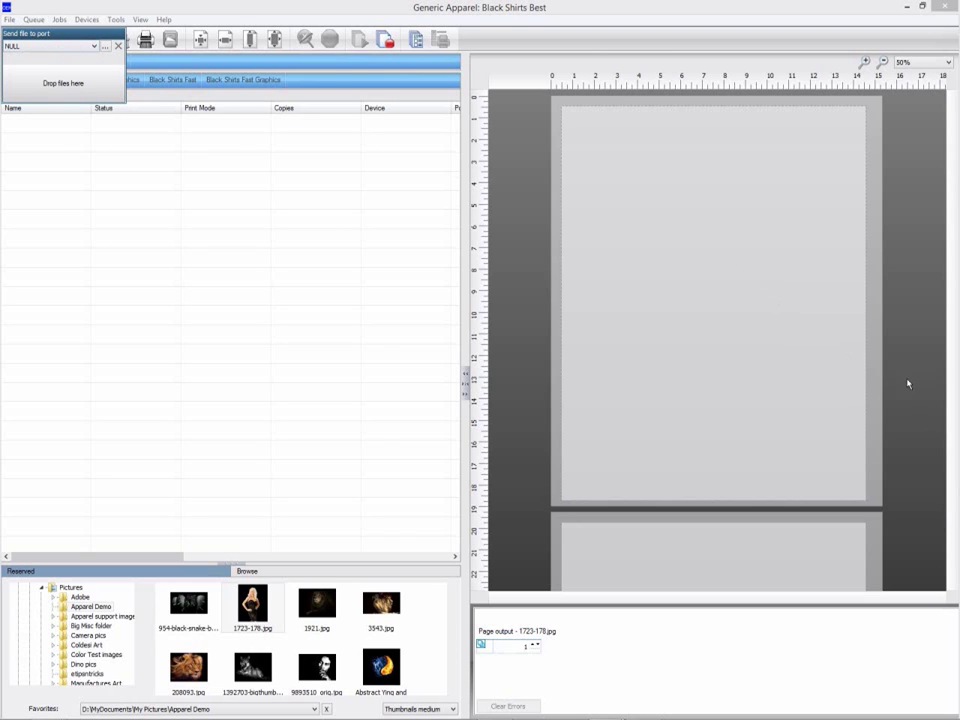
{"action": "key", "text": "alt+Tab"}
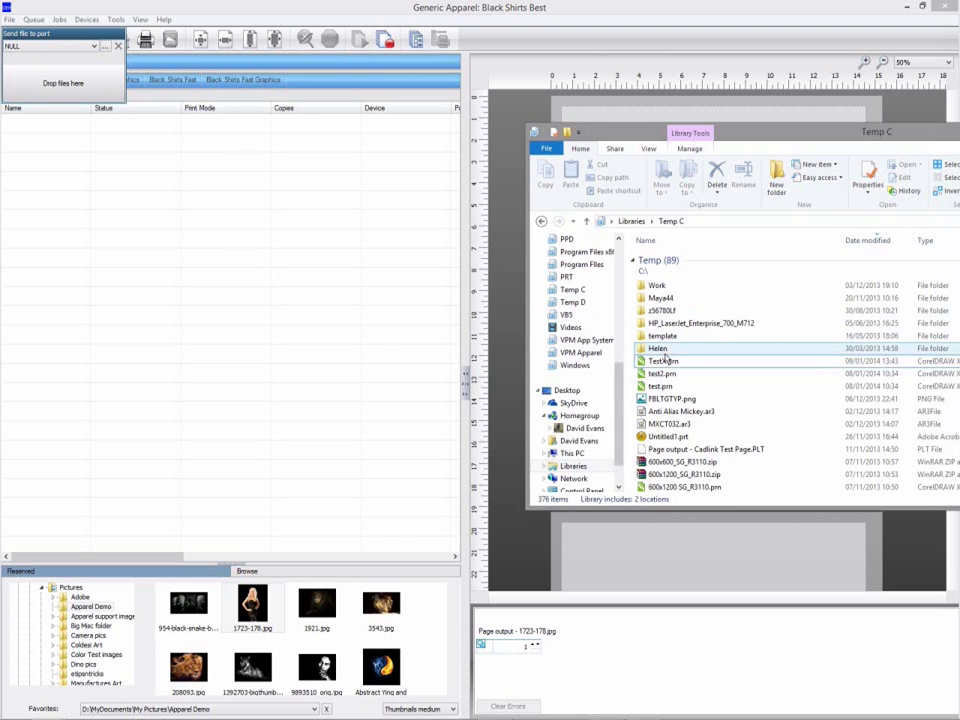
{"action": "left_click", "coordinate": [663, 361]}
{"action": "left_click_drag", "start_coordinate": [663, 361], "coordinate": [52, 58]}
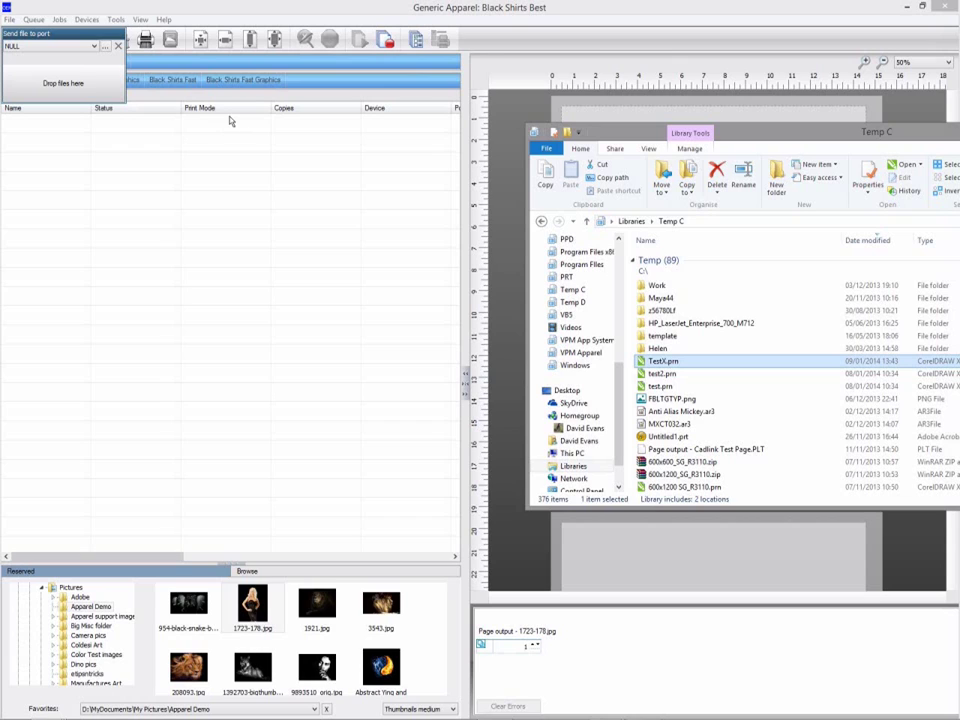
{"action": "left_click", "coordinate": [195, 130]}
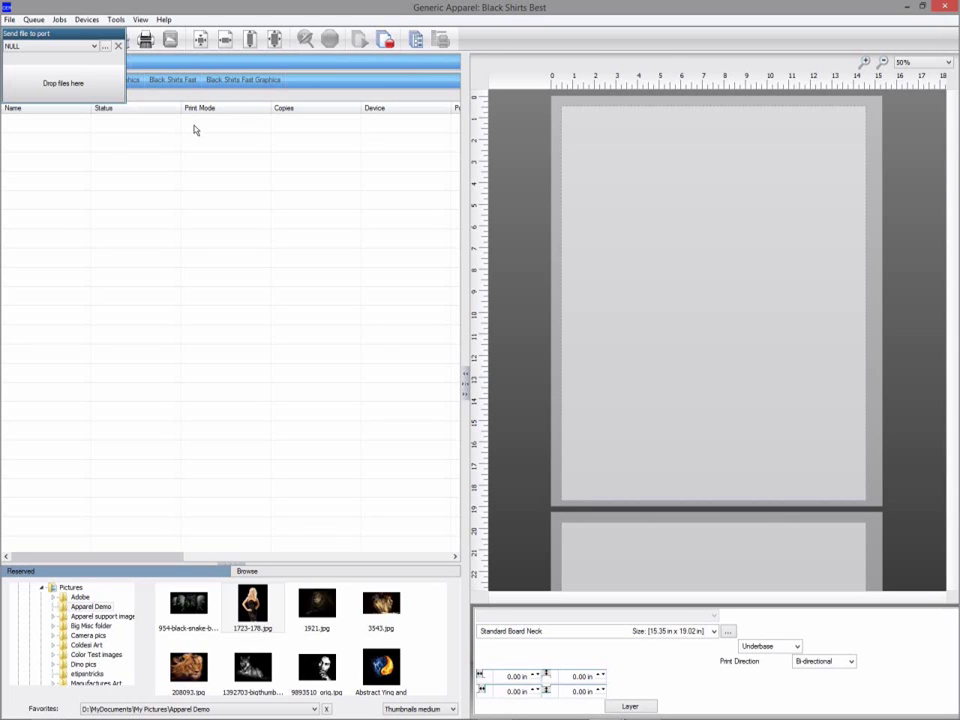
{"action": "left_click", "coordinate": [119, 47]}
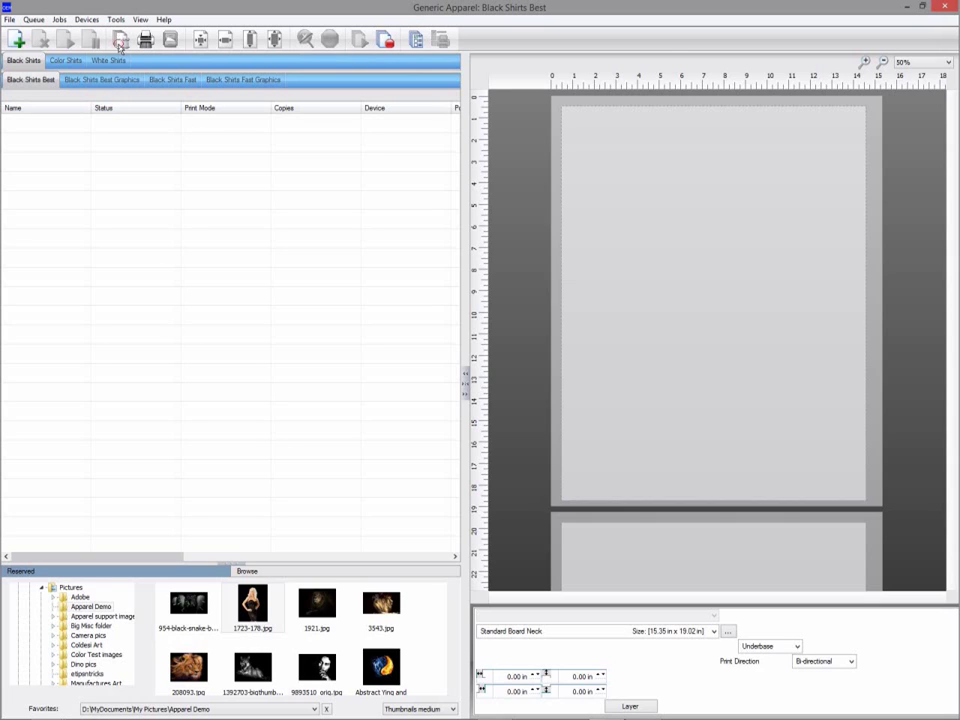